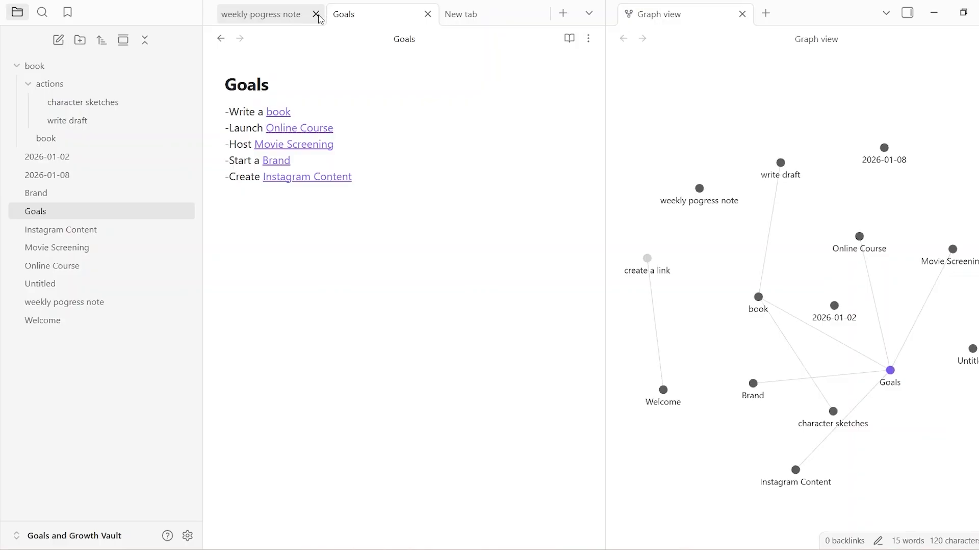
- Close the weekly pogress note and the empty new tab, leaving the Goals note open
click(316, 15)
click(474, 15)
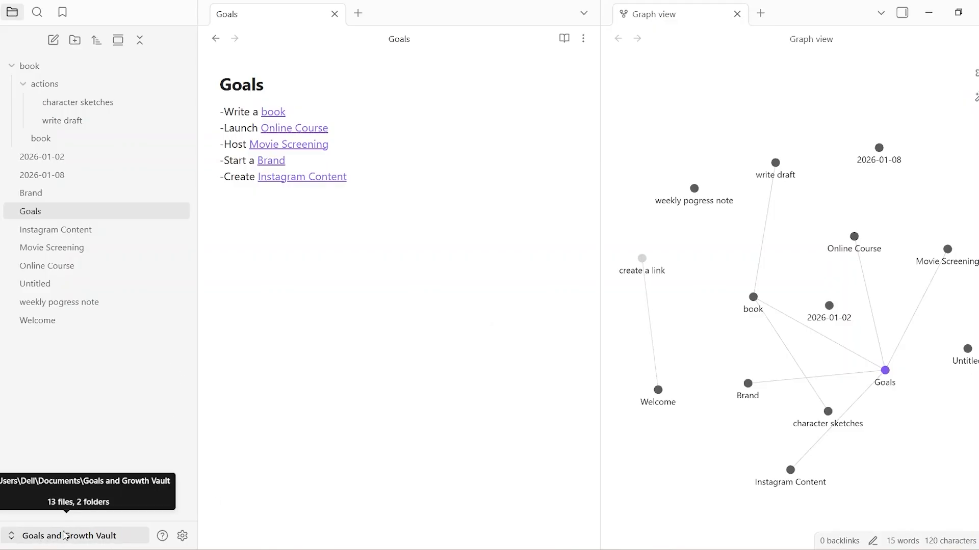
- Create a new local vault named Note Taking Tutorial in the Documents folder
click(71, 536)
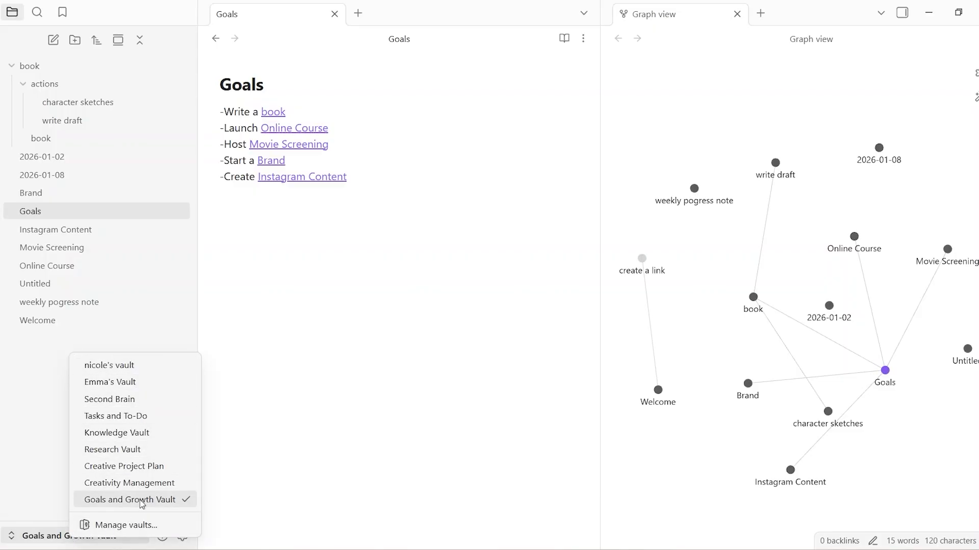
click(134, 530)
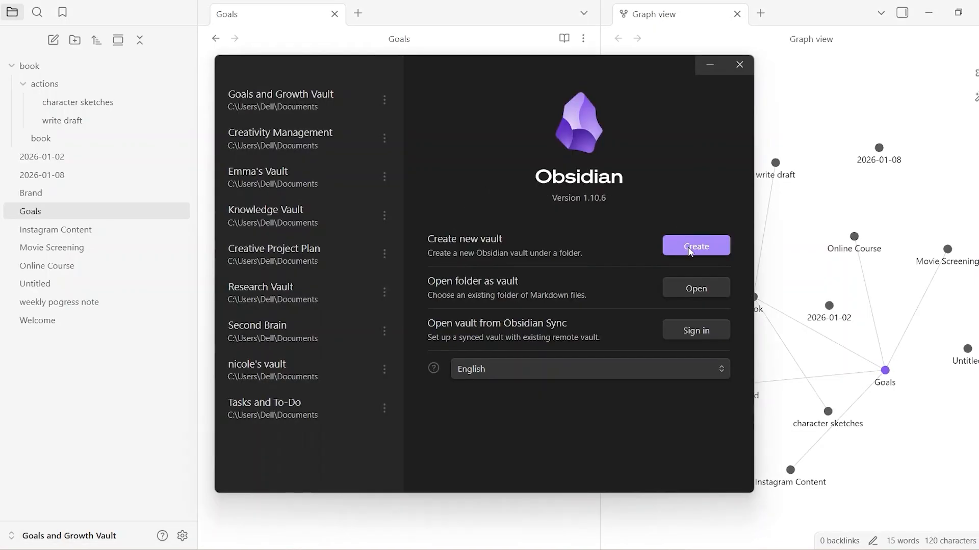
click(689, 250)
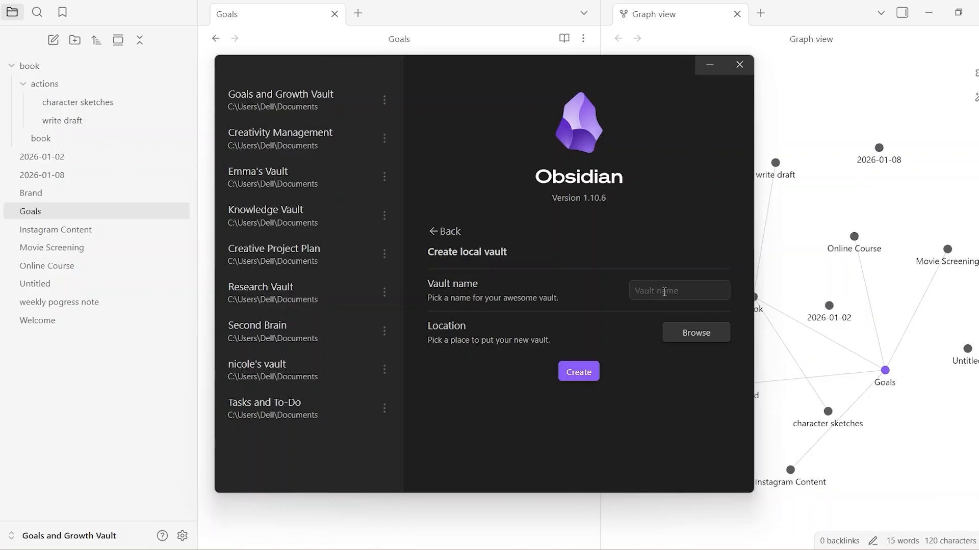
click(664, 291)
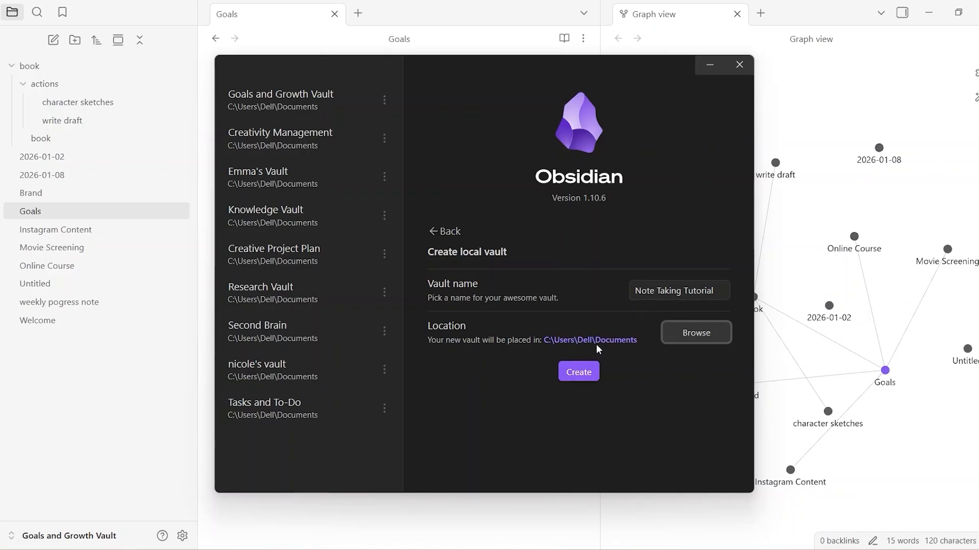
click(579, 372)
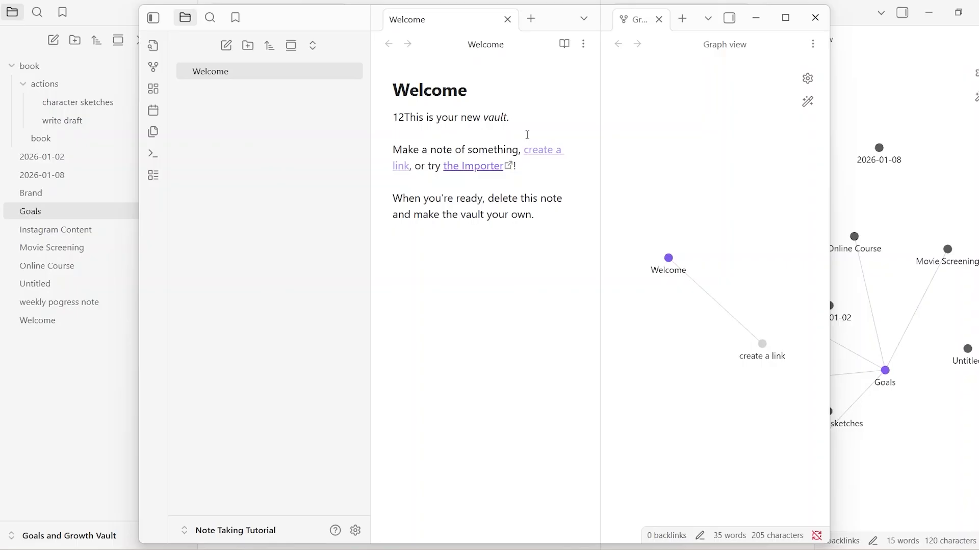
- Maximize the new vault's window and delete the stray 12 at the start of the Welcome note's text
click(785, 20)
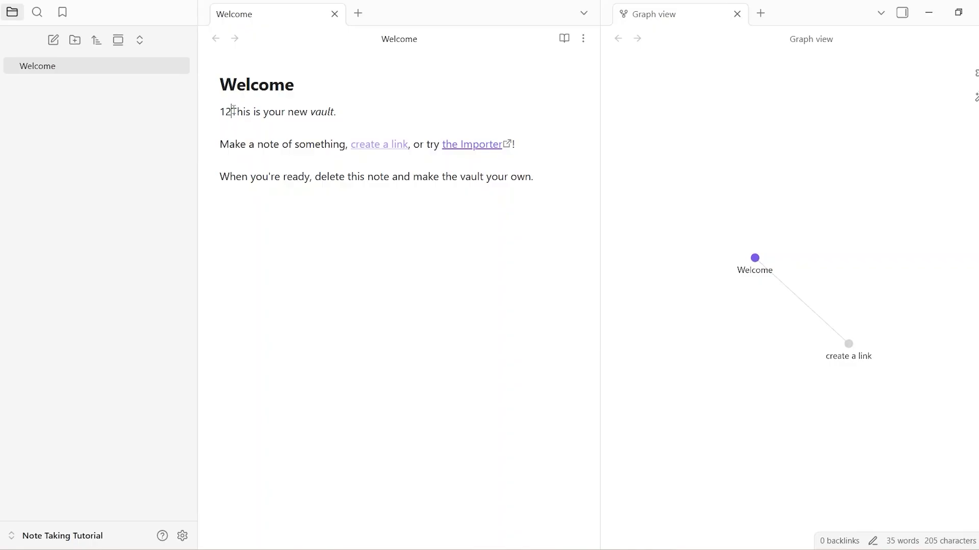
key(BackSpace)
key(BackSpace)
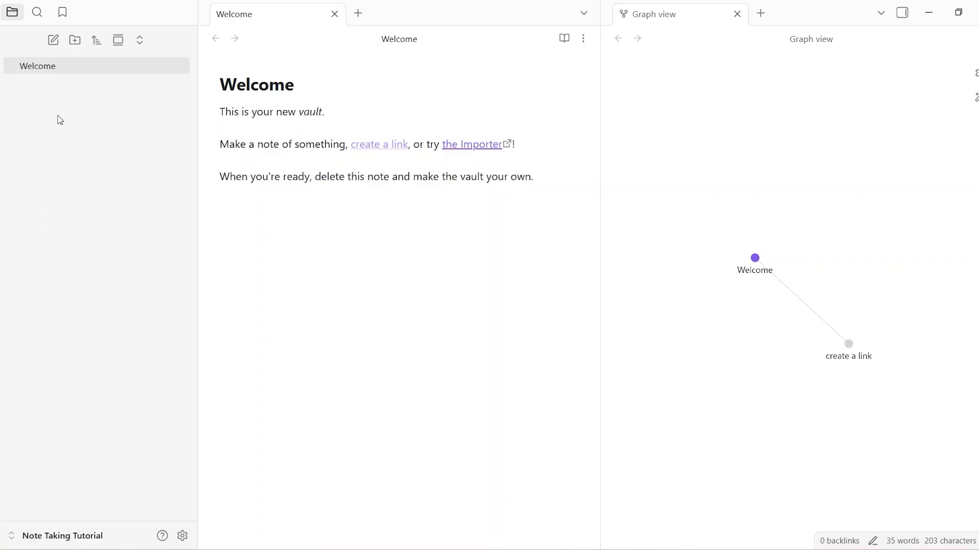
- Create a new note titled Hello! in the vault
click(54, 44)
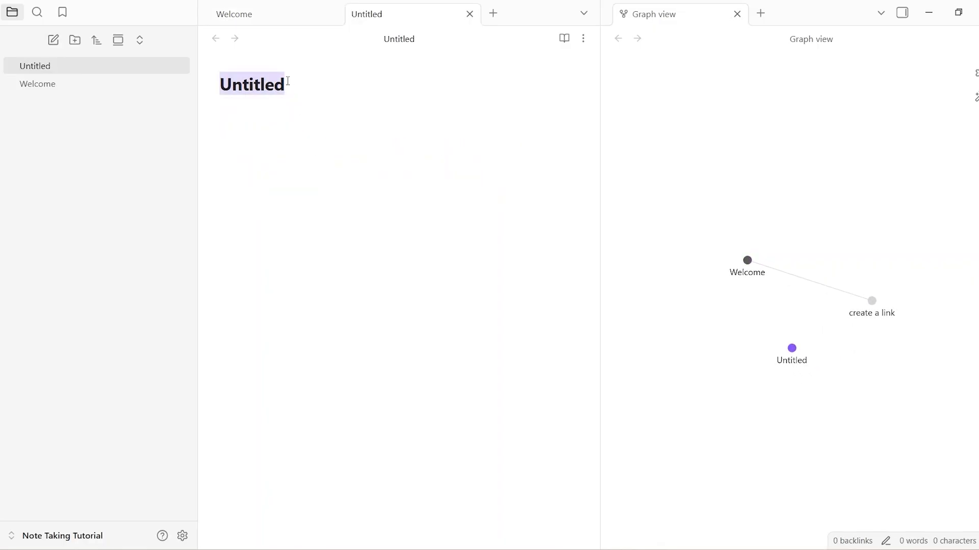
text(2)
key(BackSpace)
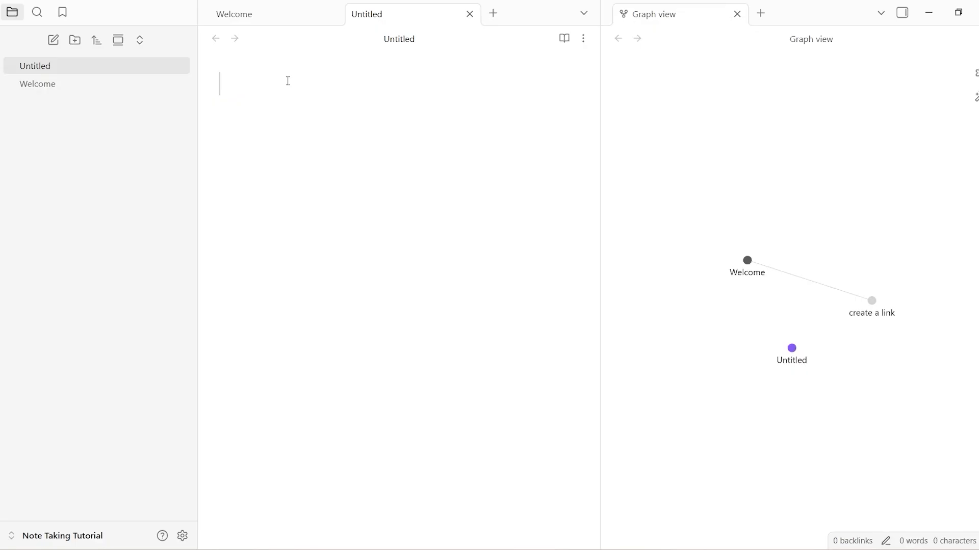
text(Hello!)
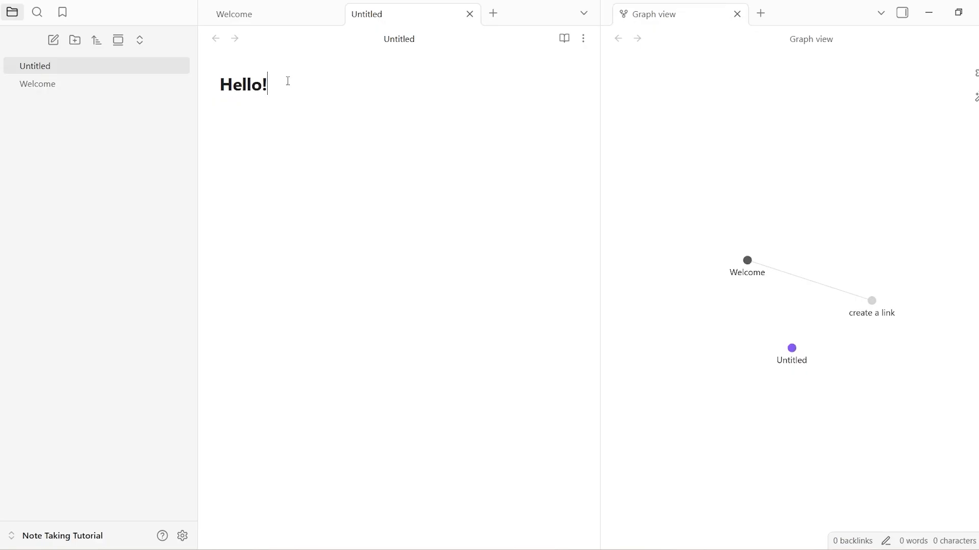
key(Return)
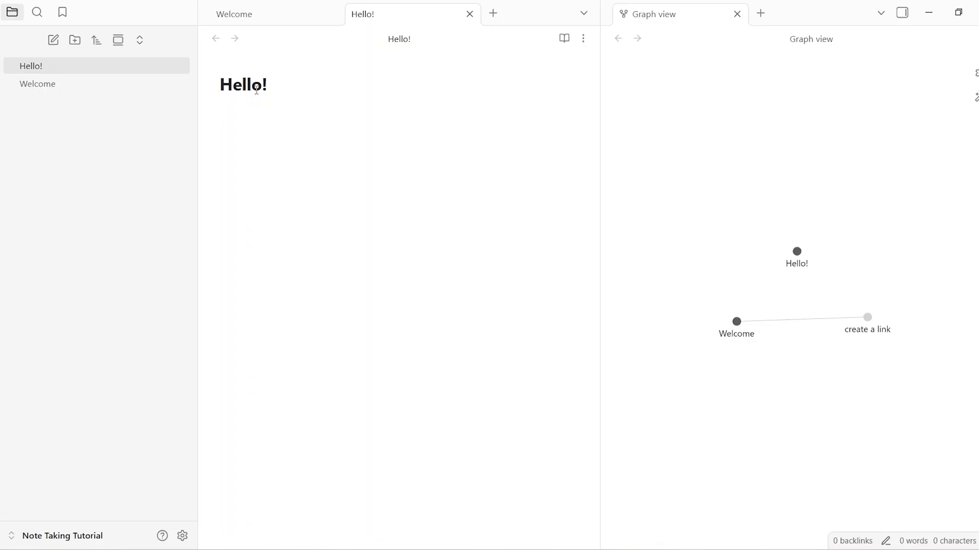
- Insert an internal link to the Welcome note in the body of the Hello! note
text([[)
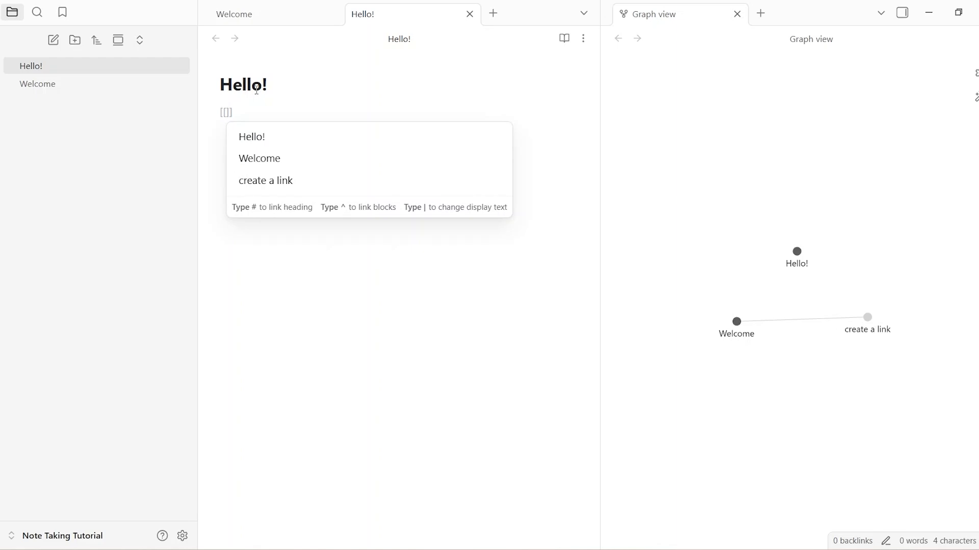
text(W)
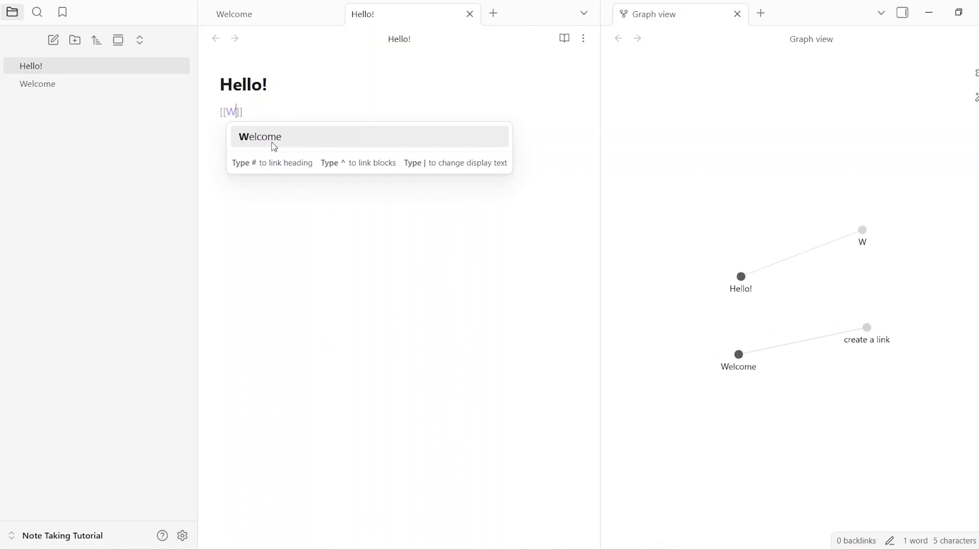
click(304, 147)
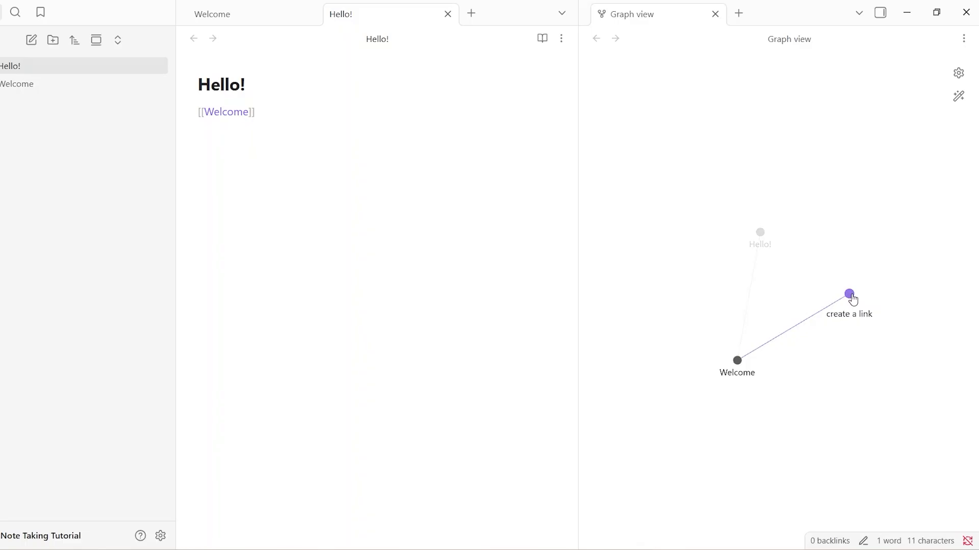
- Add four lines containing a single dash each below the Welcome link, separated from it by a blank line
click(267, 111)
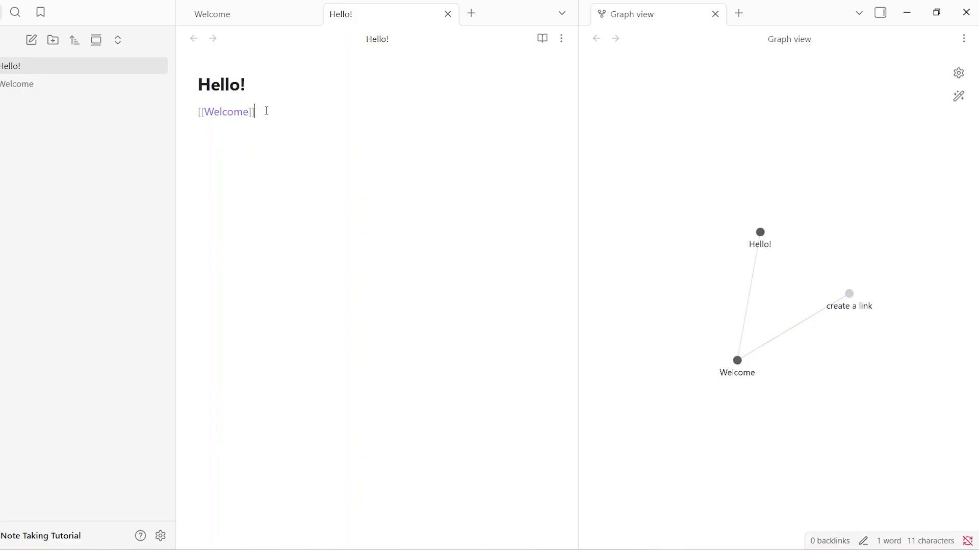
key(Return)
text(-)
key(Return)
text(-)
key(Return)
text(-)
key(Return)
key(Return)
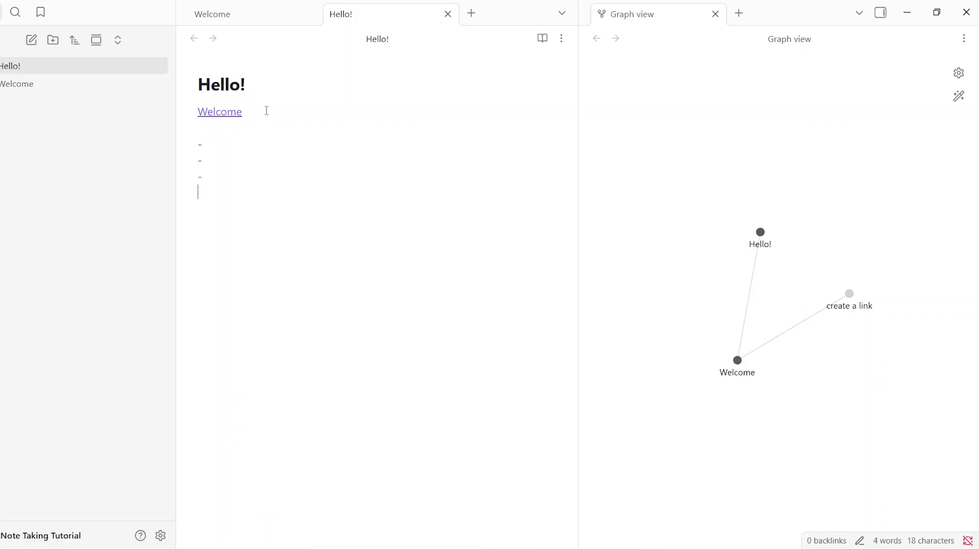
text(-)
key(Return)
click(201, 195)
key(BackSpace)
- Create the missing note from the "create a link" graph node and rename it Hi, ending back in the graph view
click(871, 298)
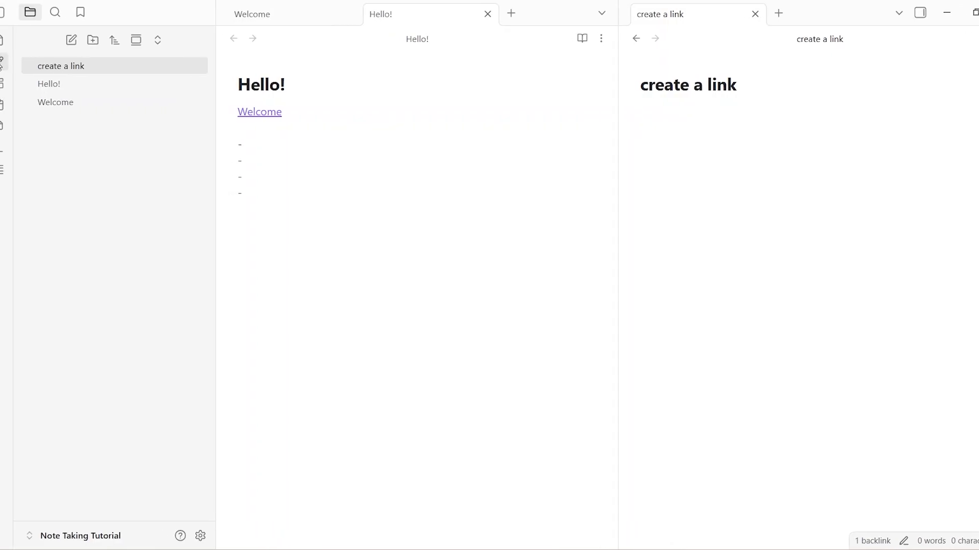
click(10, 65)
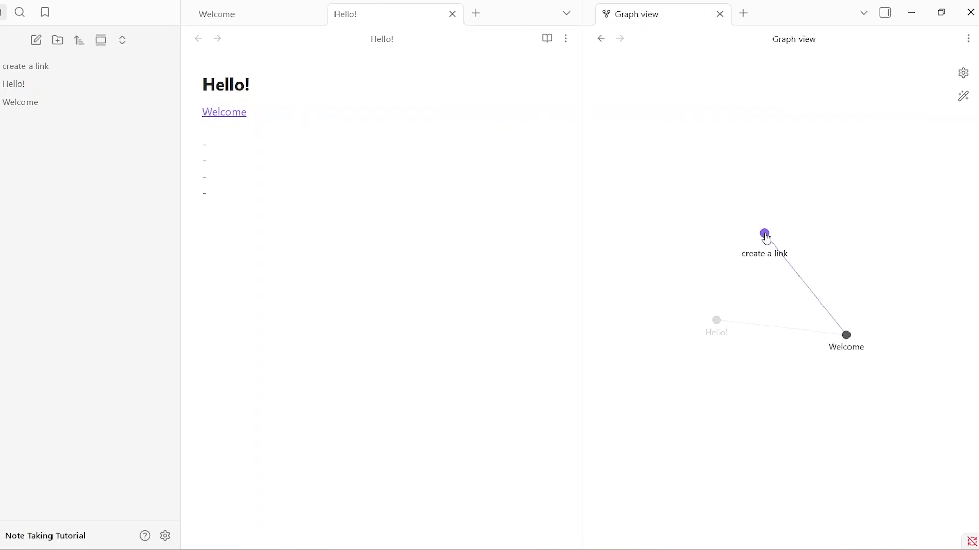
click(765, 235)
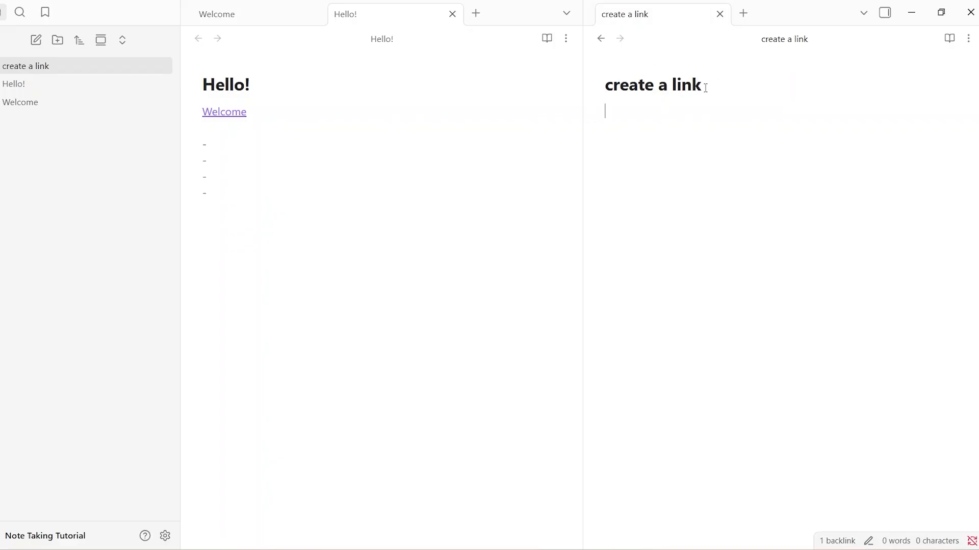
key(ctrl+a)
key(BackSpace)
text(Hi)
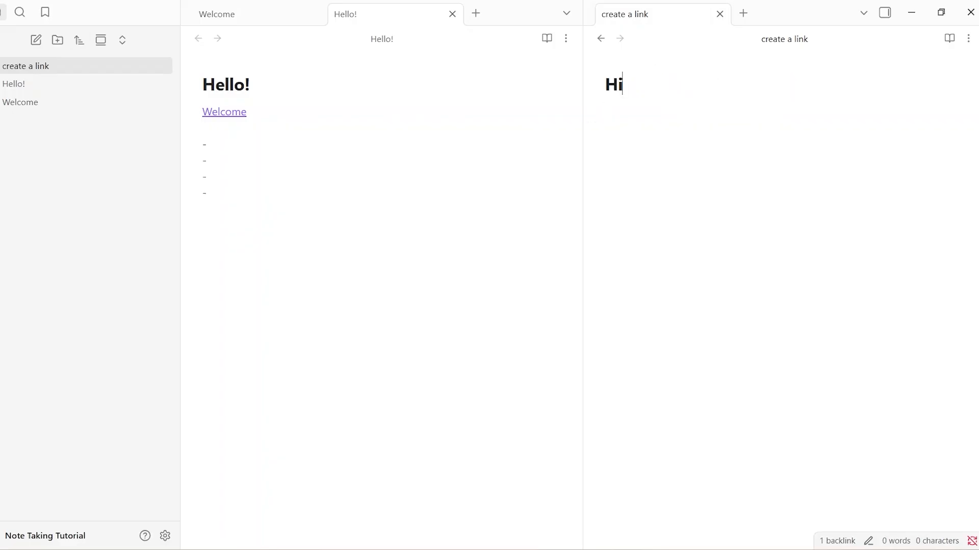
click(7, 61)
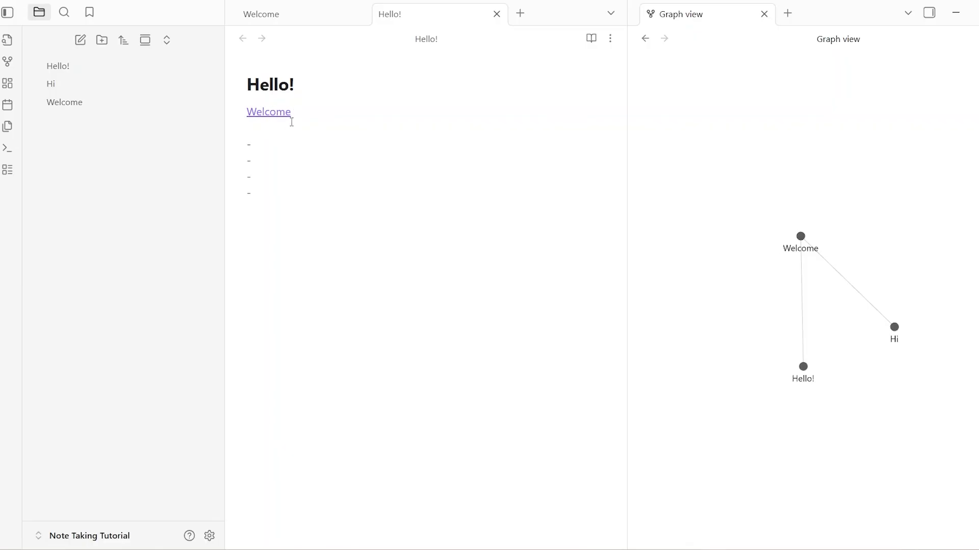
- Add the tag #greetings on its own line above the dashes in the Hello! note
click(255, 131)
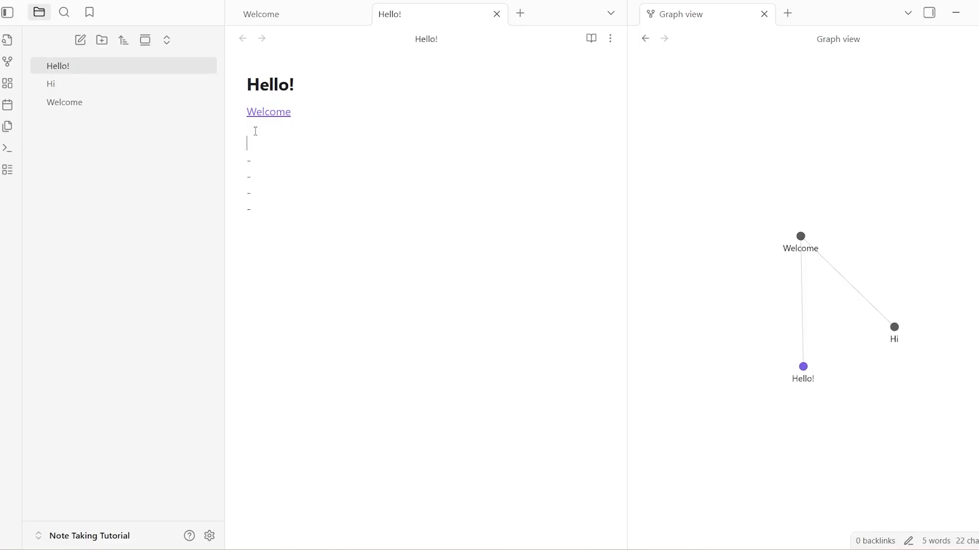
text(#greetings)
key(Down)
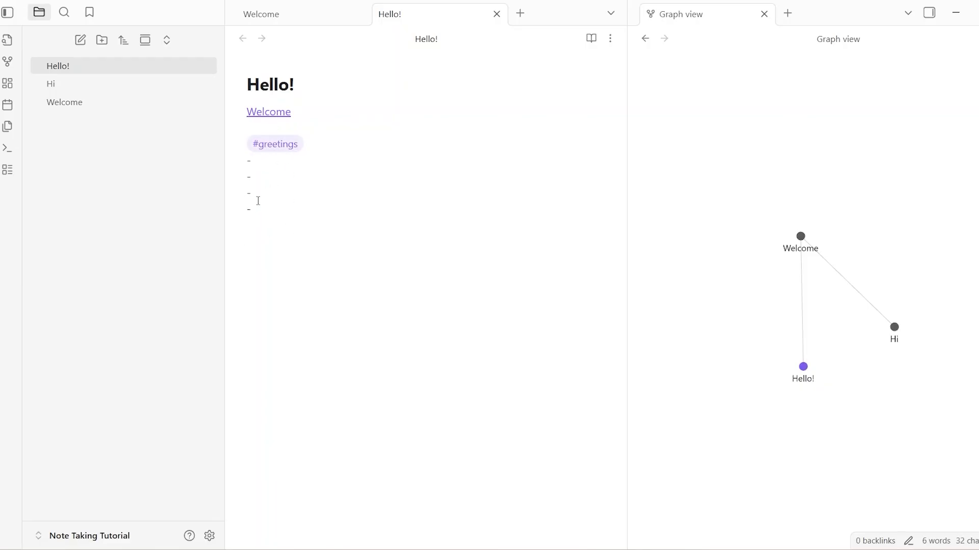
click(248, 225)
- Add the existing #greetings tag to the body of the Hi note
click(76, 86)
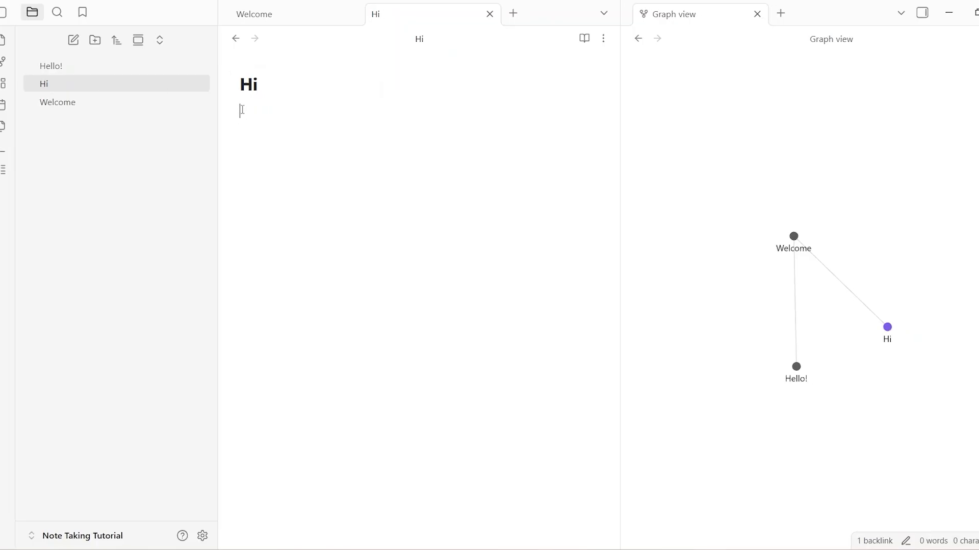
click(223, 111)
text(#)
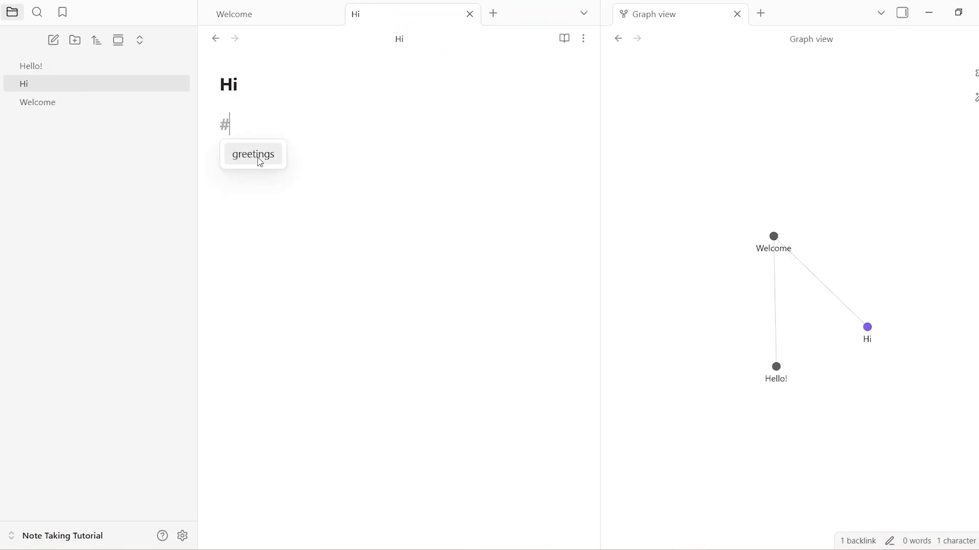
click(260, 159)
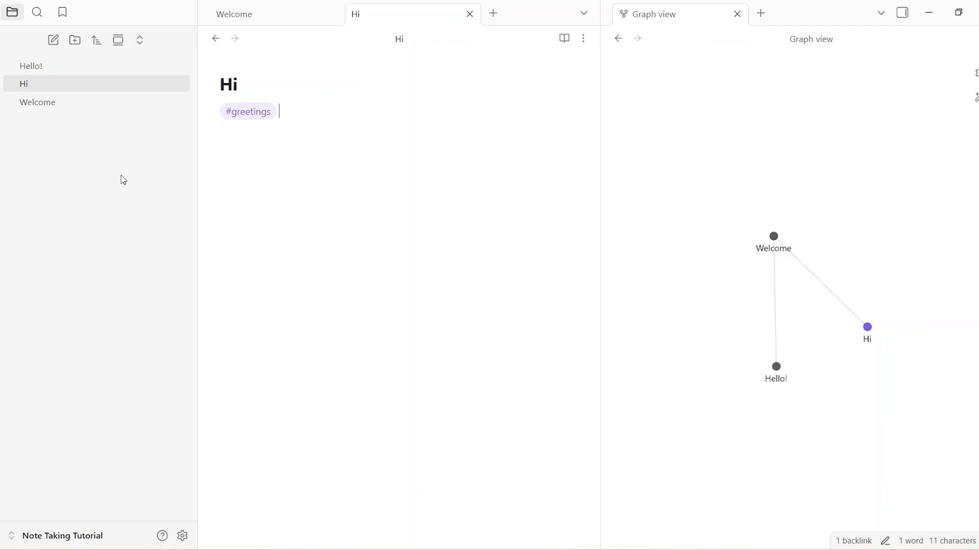
- View the Hello!, Hi and Welcome notes one after another to compare which carry the tag
click(40, 67)
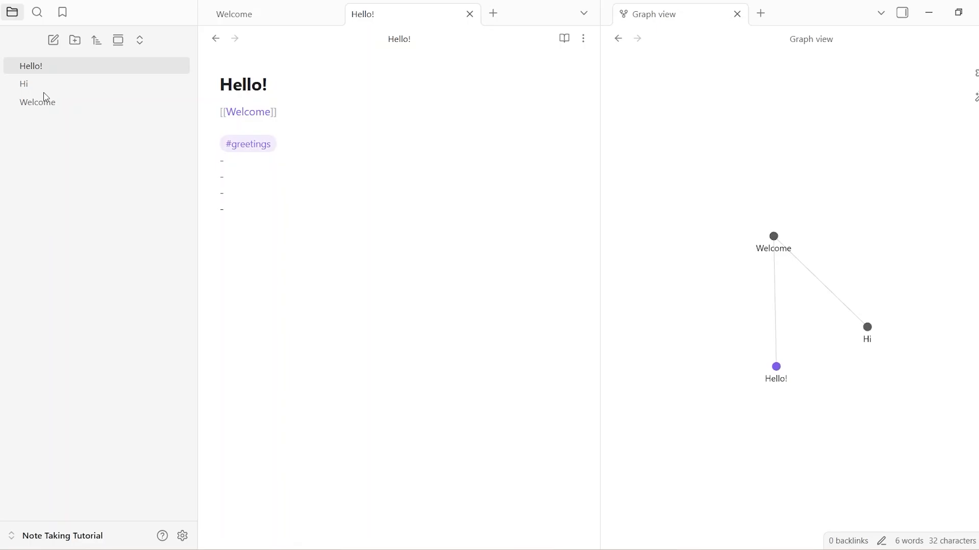
click(30, 83)
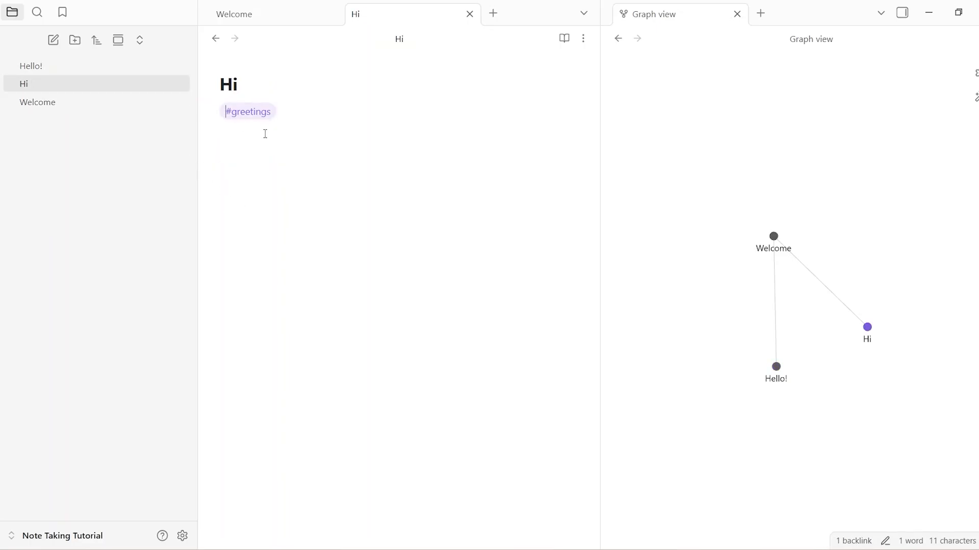
click(48, 102)
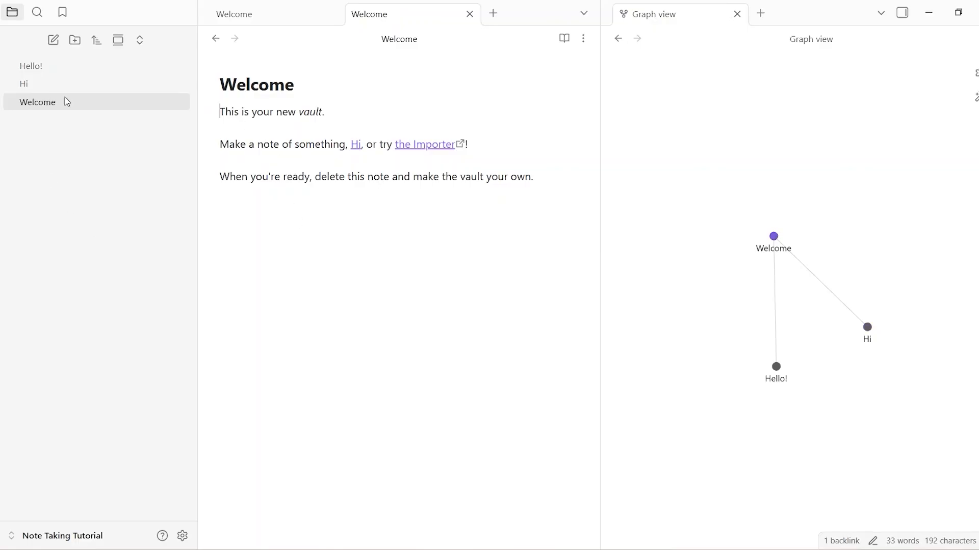
- Search the vault for #greetings, and clear the search after viewing the matching notes
click(37, 13)
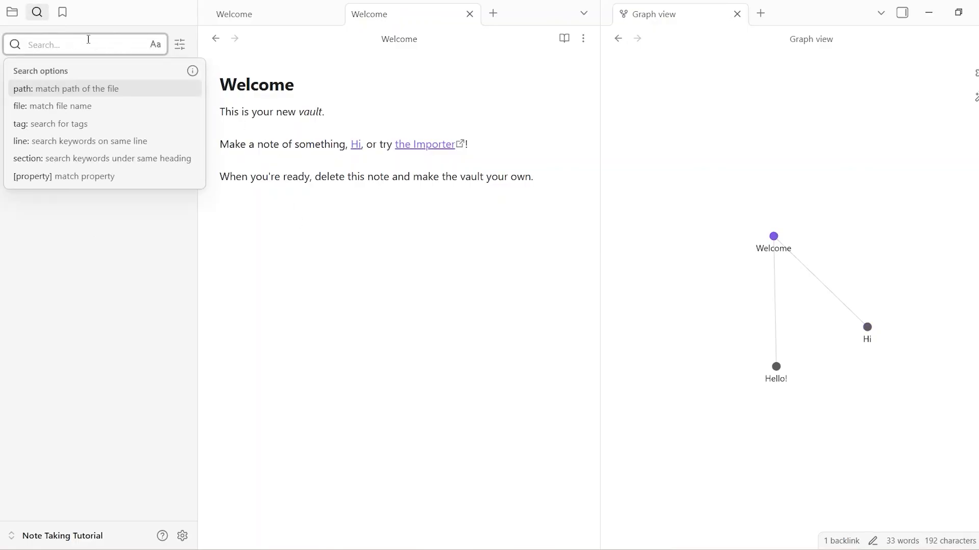
text(#greetings)
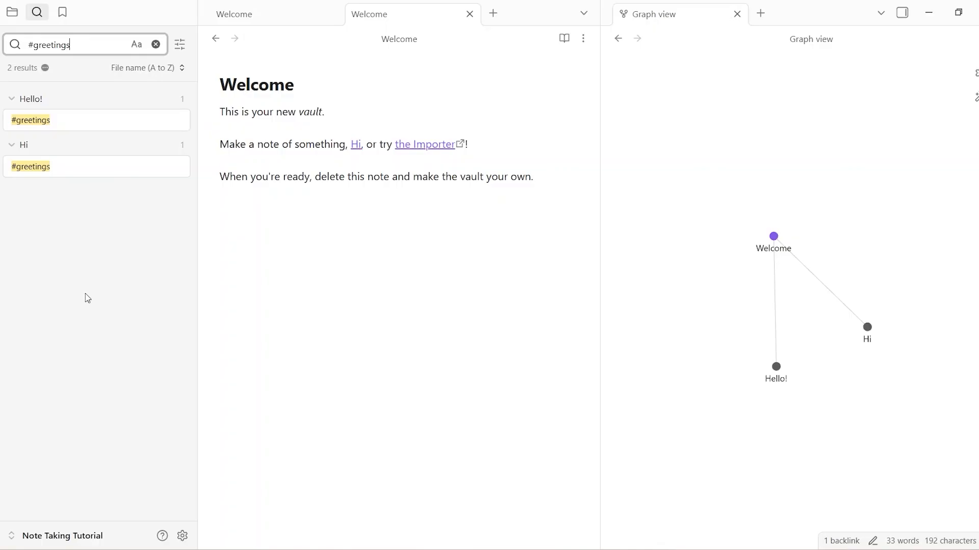
click(156, 45)
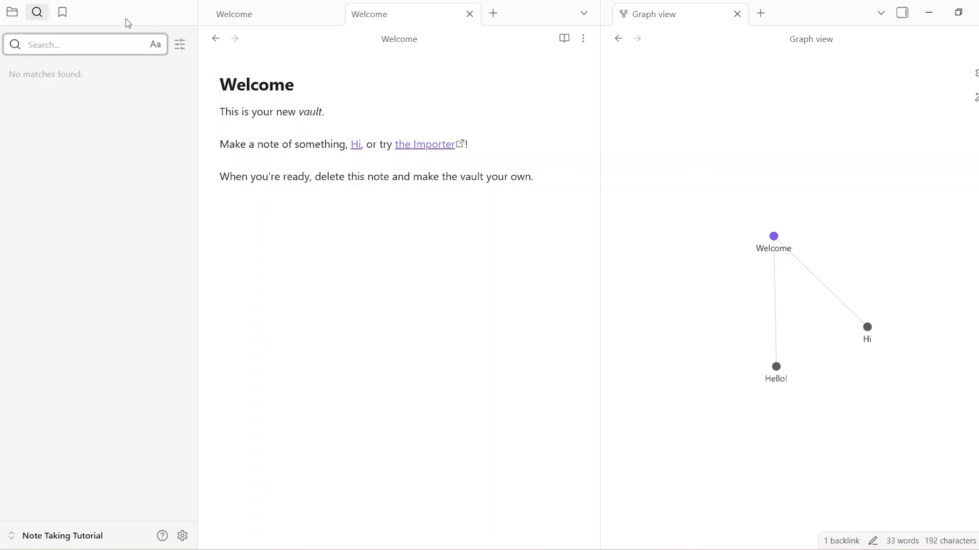
key(ctrl+shift+f)
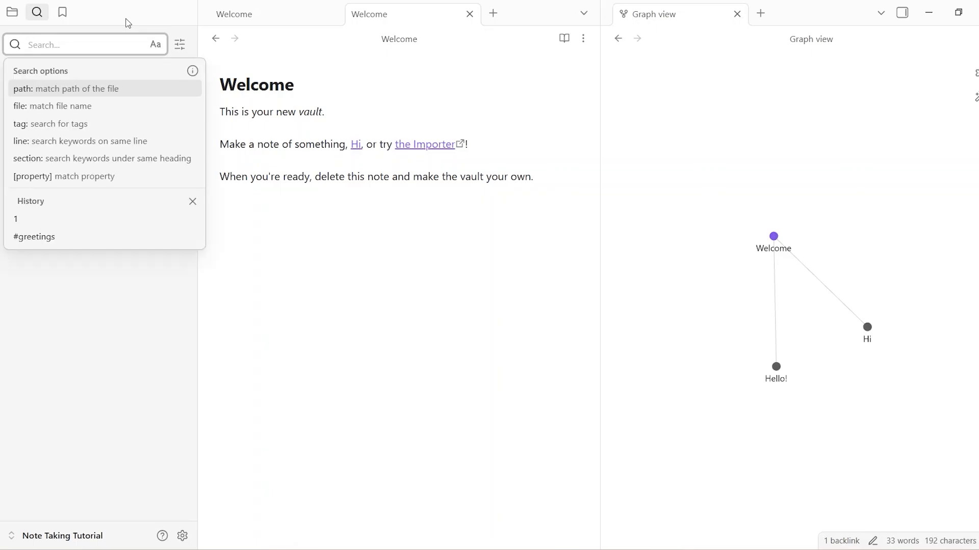
click(114, 304)
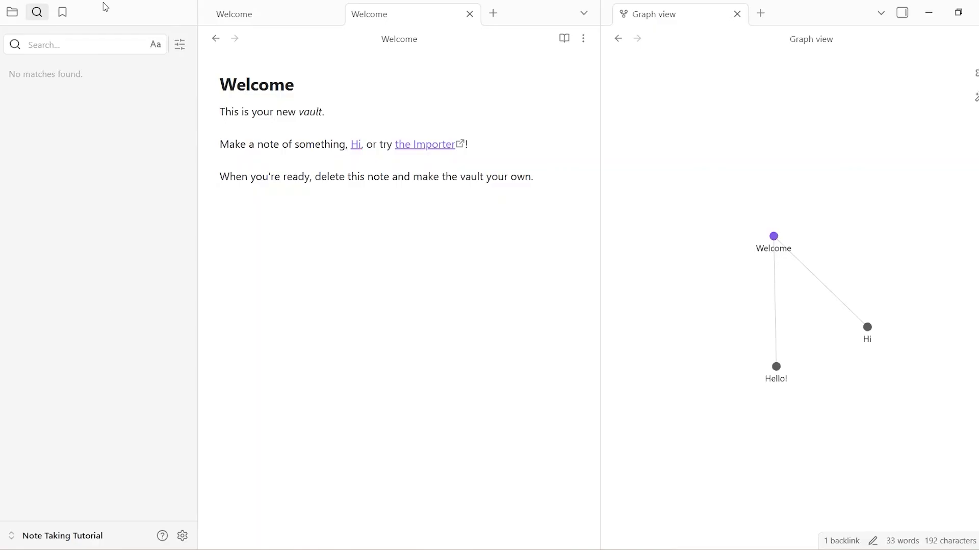
- Create a new folder named Greetings at the top level of the vault
click(11, 11)
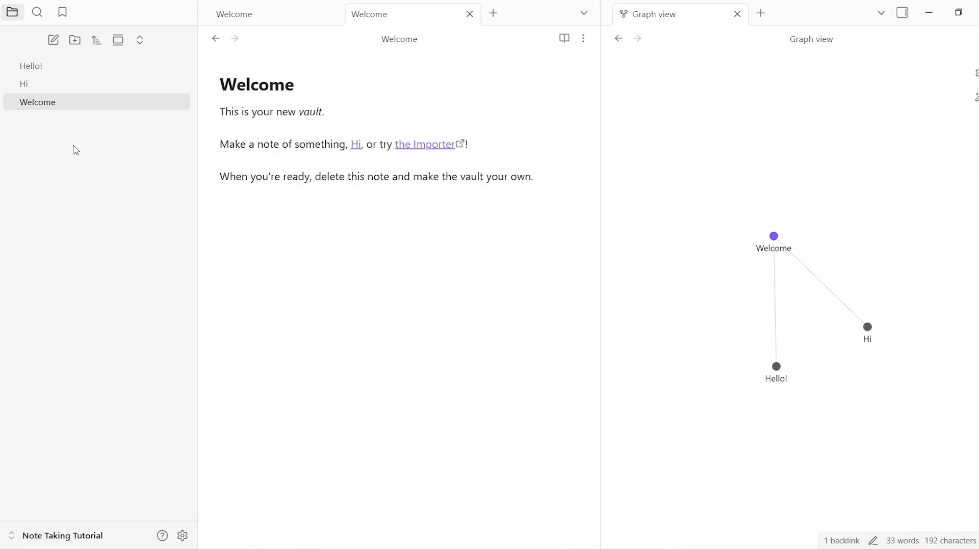
click(75, 40)
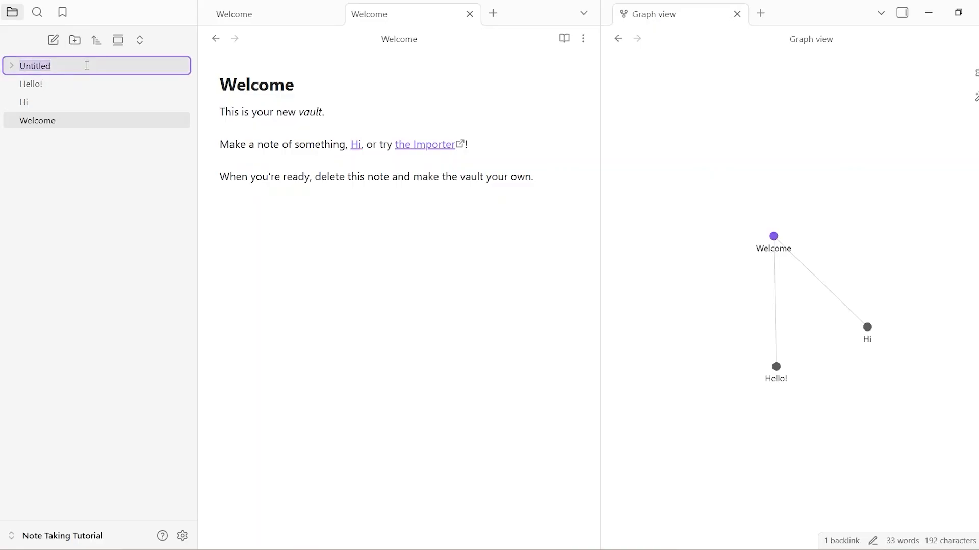
key(BackSpace)
text(Greetings)
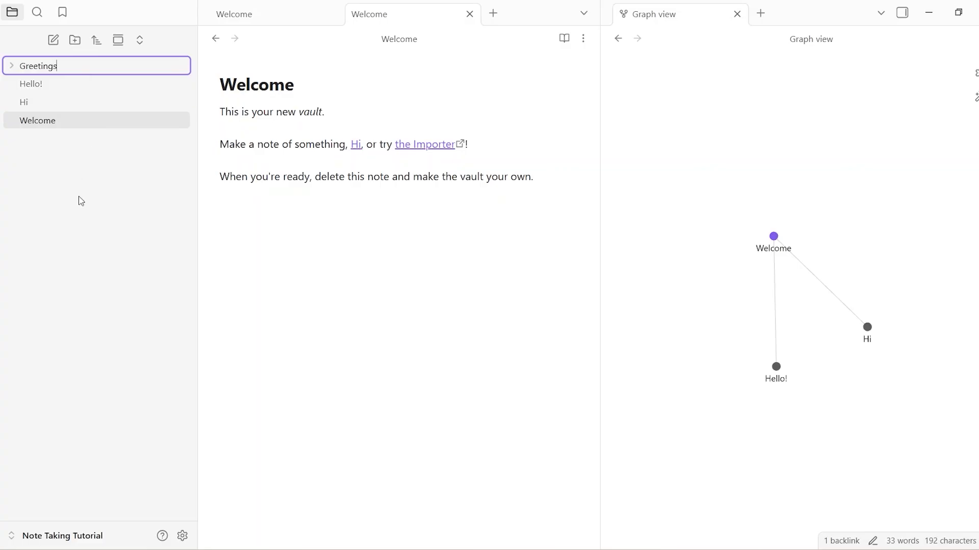
key(Return)
- Move the Hello!, Hi and Welcome notes into the Greetings folder and expand it briefly to check its contents
drag(33, 90, 46, 67)
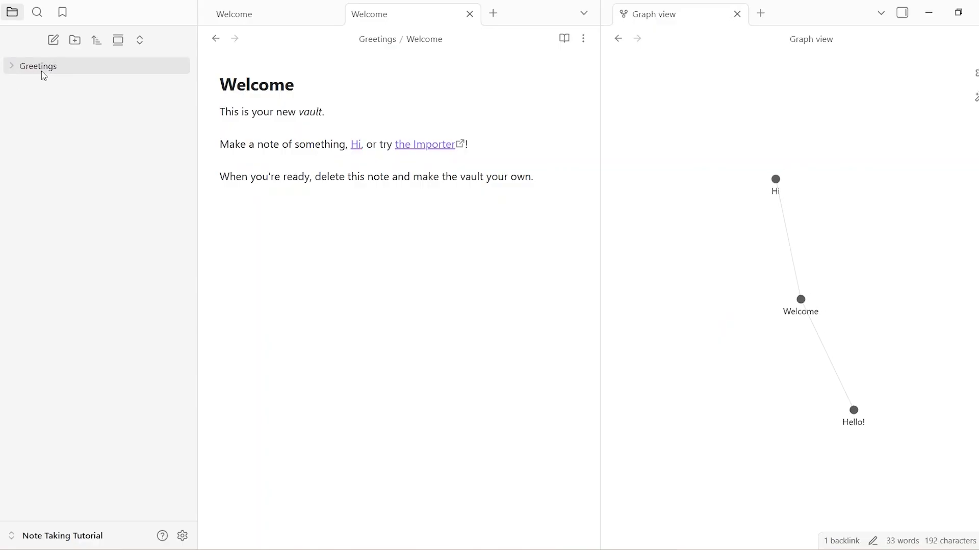
click(46, 69)
click(47, 70)
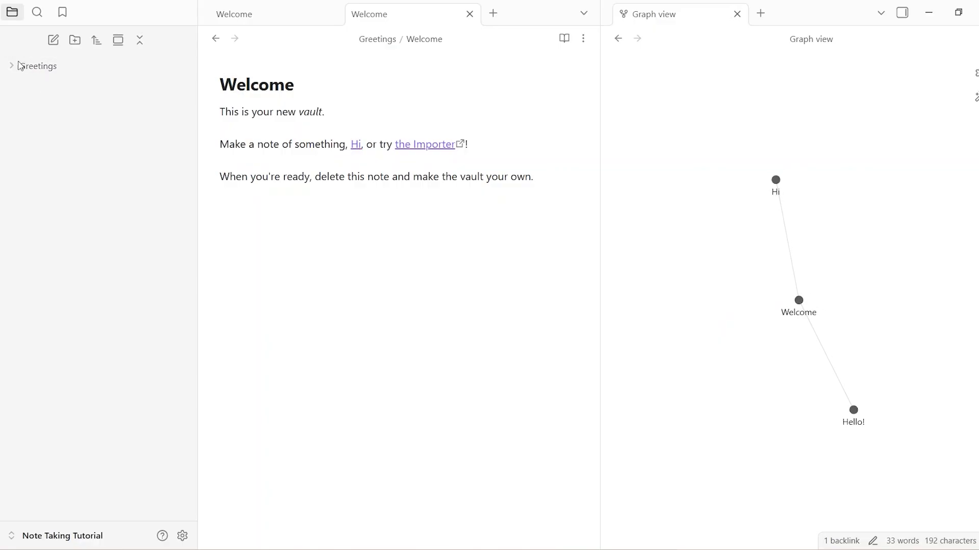
click(45, 71)
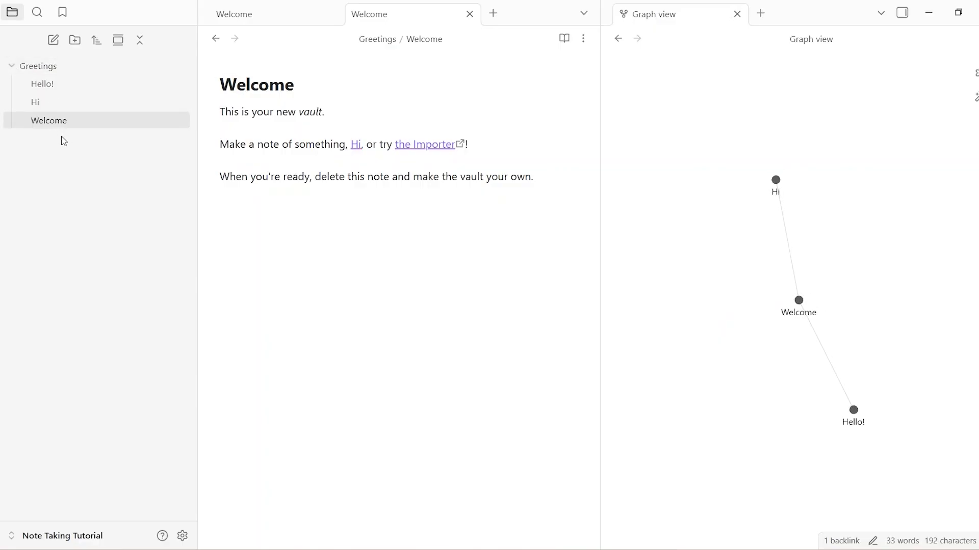
click(24, 72)
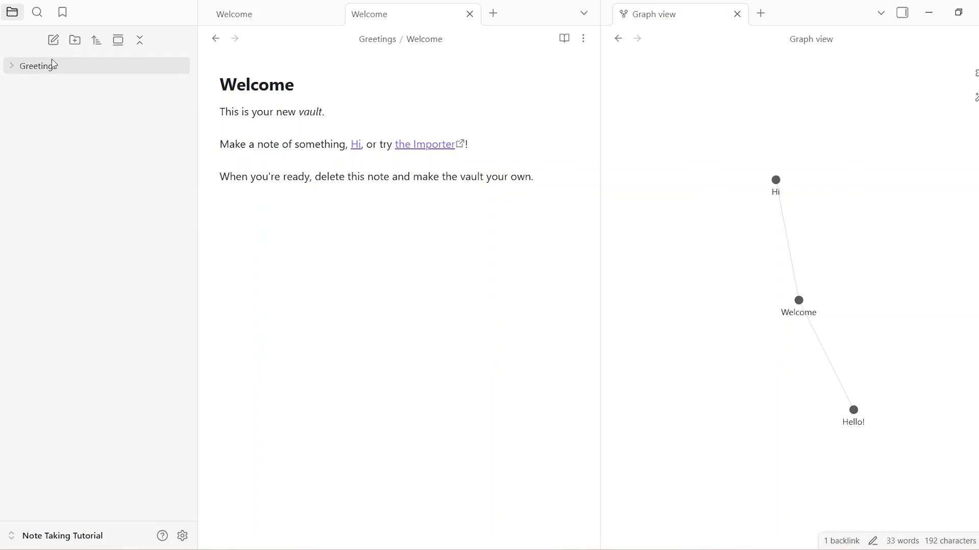
- Create a folder named English and nest it inside the Greetings folder
click(75, 40)
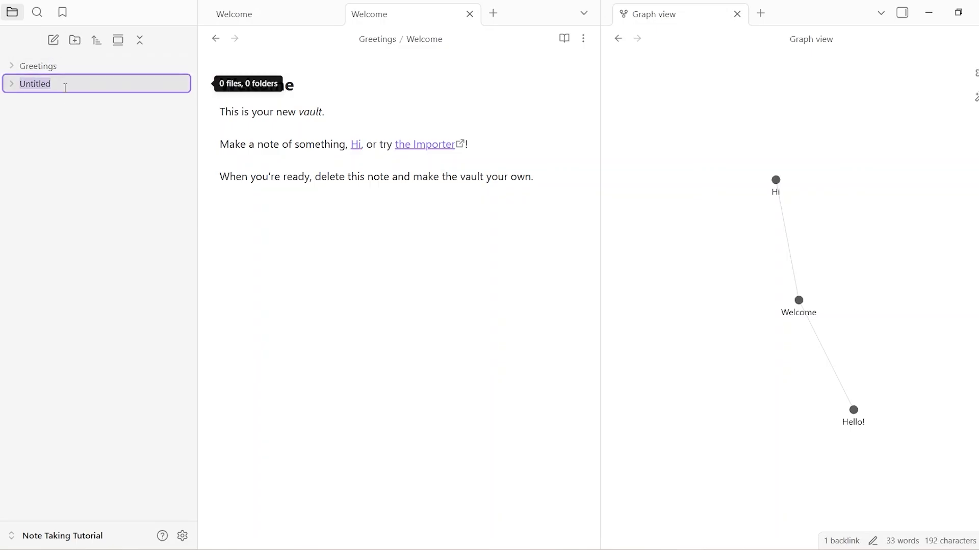
text(English)
click(74, 180)
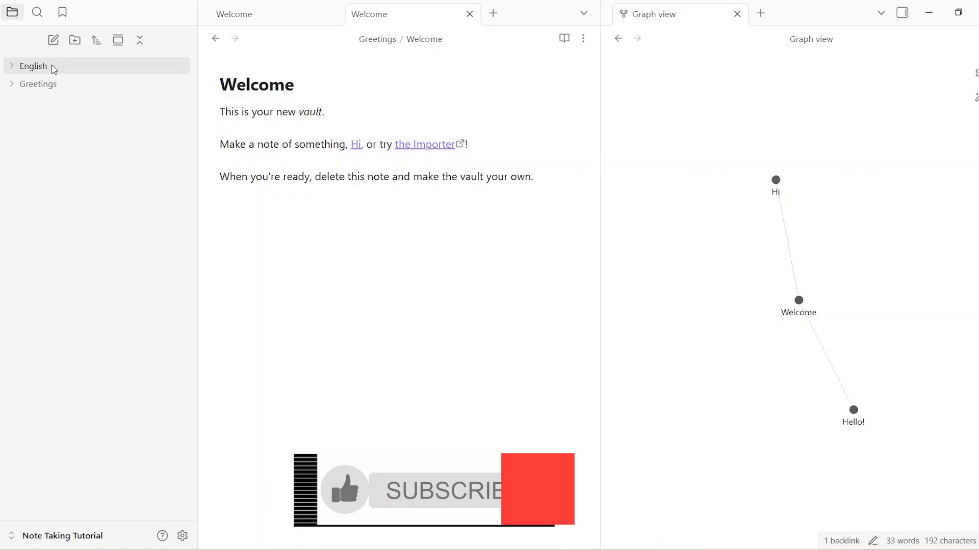
drag(51, 65, 53, 83)
- Expand Greetings and move the Hello!, Hi and Welcome notes into its English subfolder
click(11, 66)
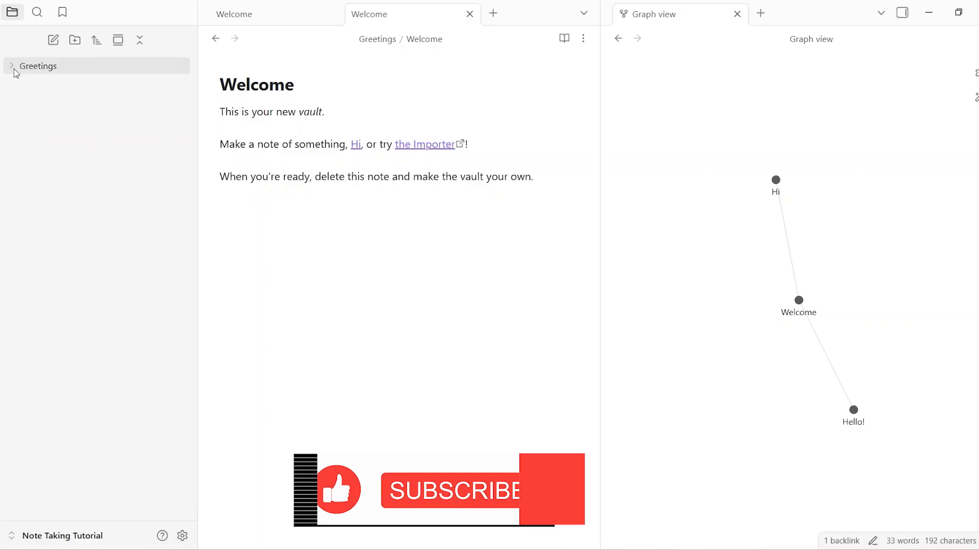
click(13, 67)
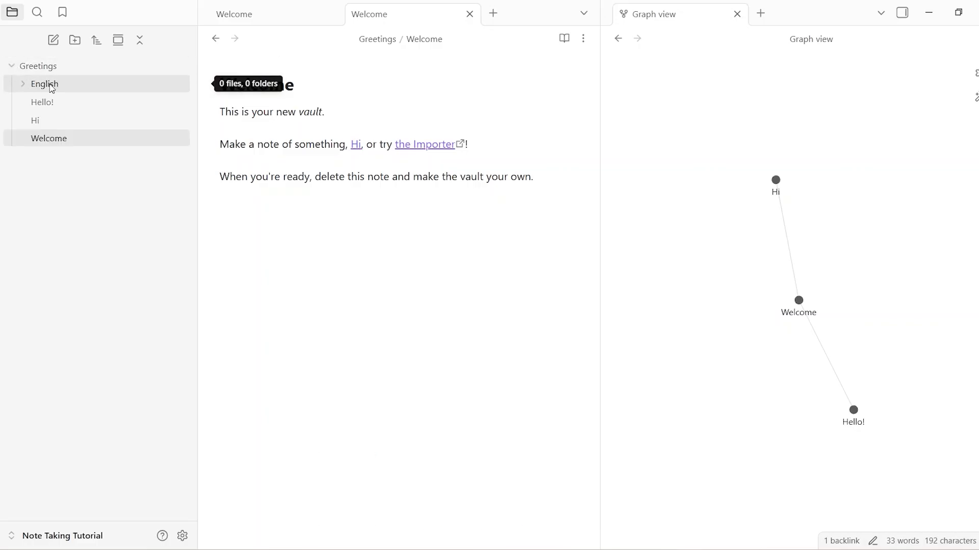
click(24, 85)
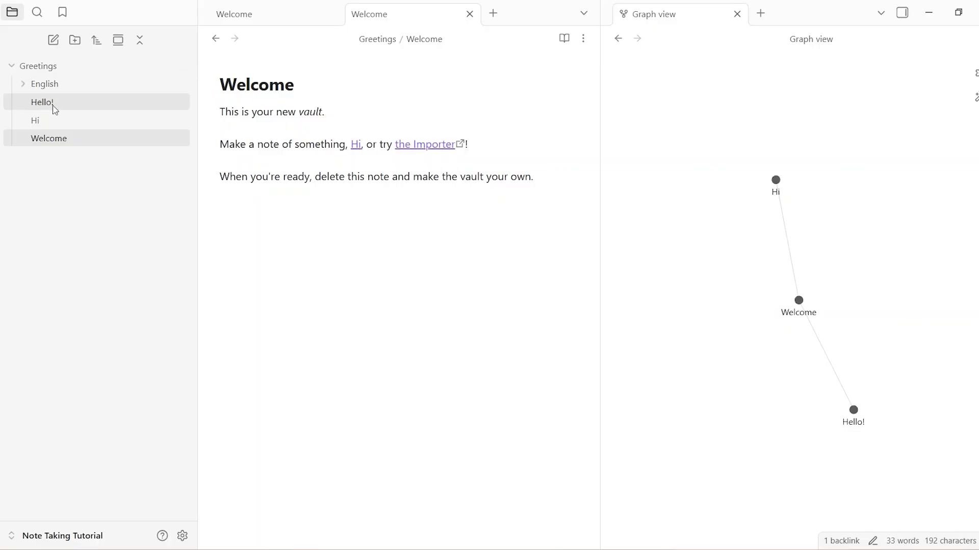
drag(51, 103, 57, 85)
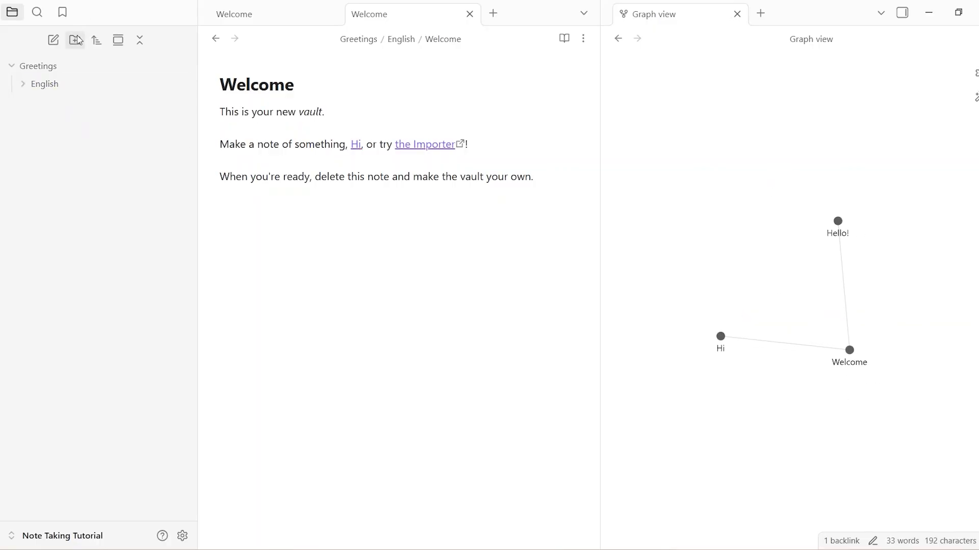
- Create a folder named French and nest it inside Greetings alongside English
click(77, 39)
key(BackSpace)
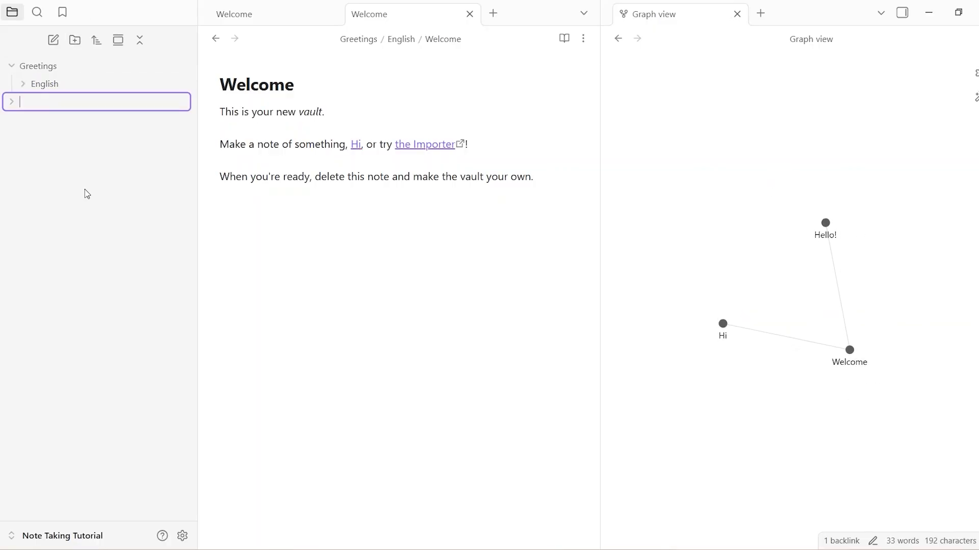
text(French)
key(Return)
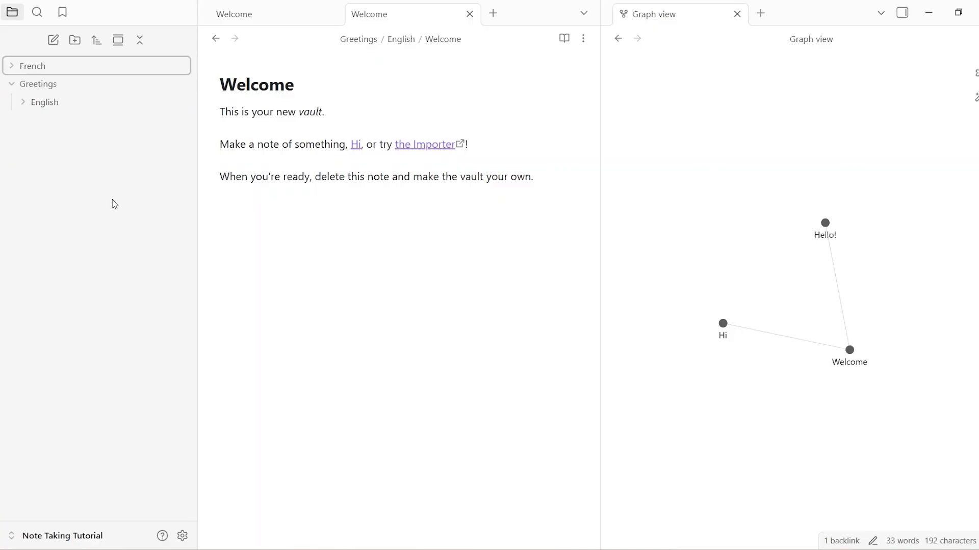
drag(50, 63, 50, 86)
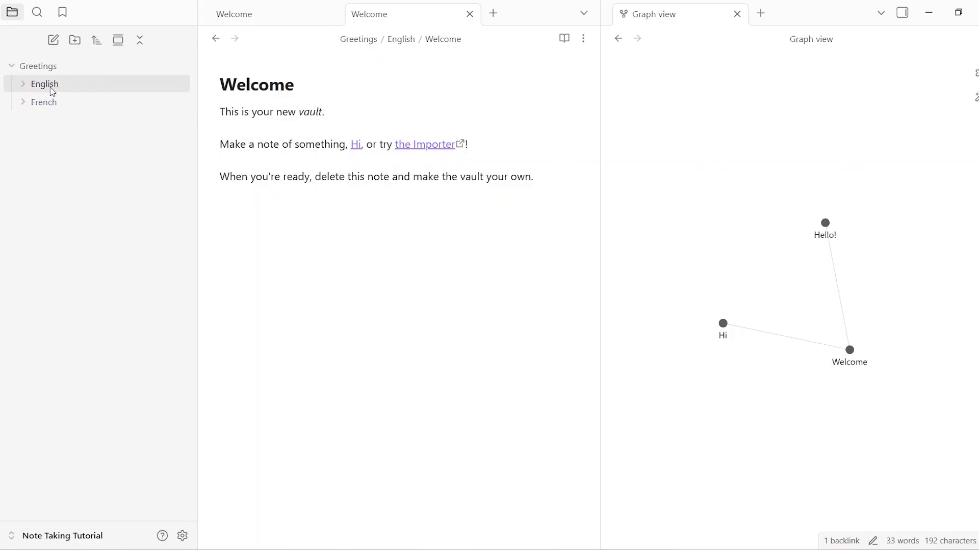
- Collapse and reopen Greetings, and expand its English subfolder to review the nested notes
click(13, 67)
click(13, 67)
click(58, 84)
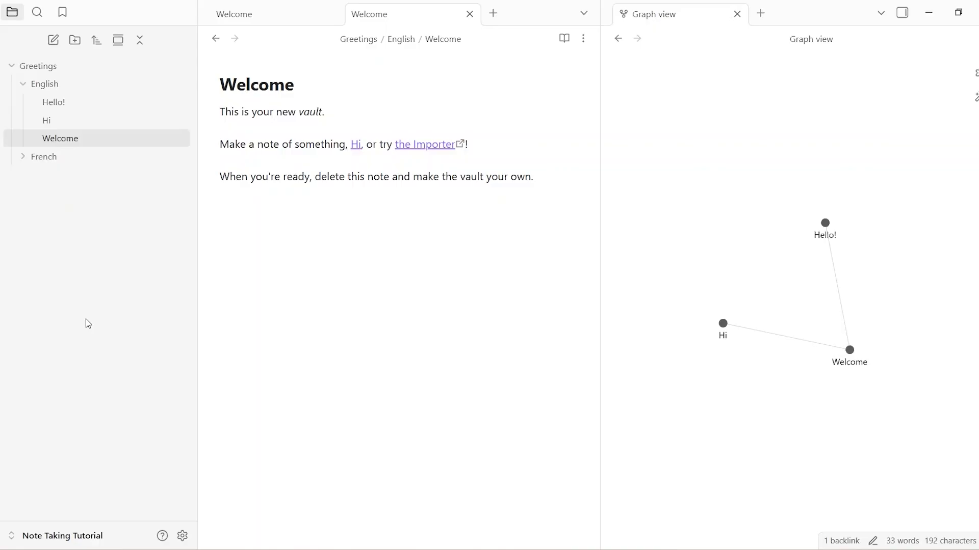
- Search the vault for # to find tagged notes, clear the search and return to the file list
click(38, 12)
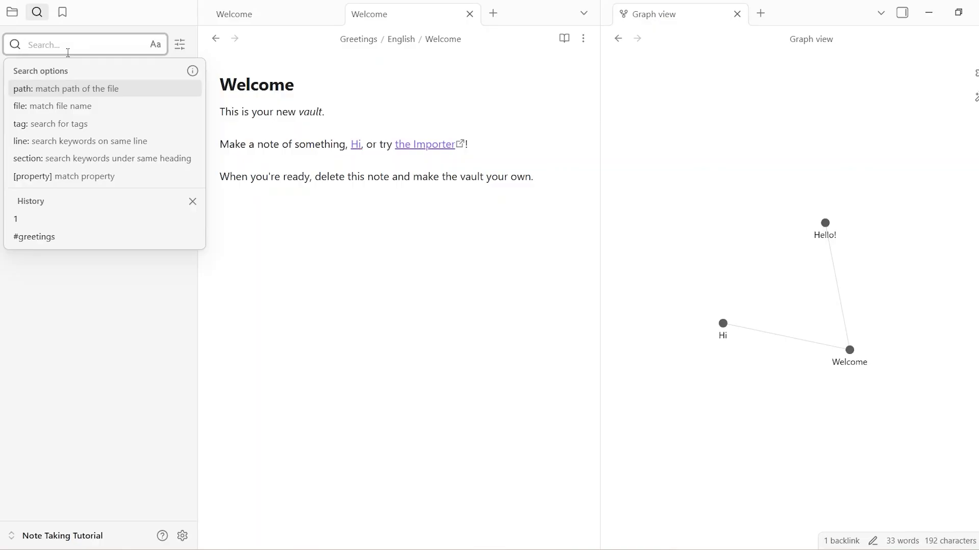
text(#)
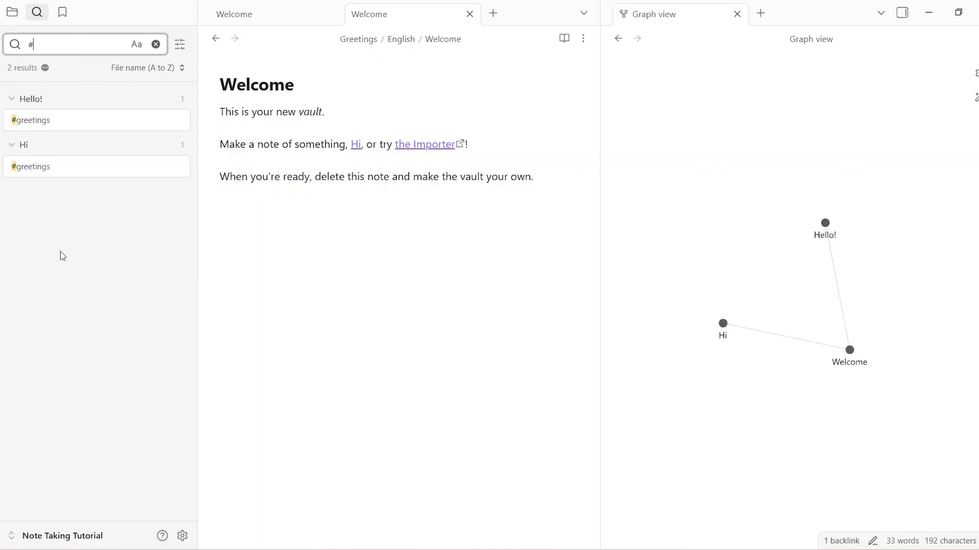
click(155, 45)
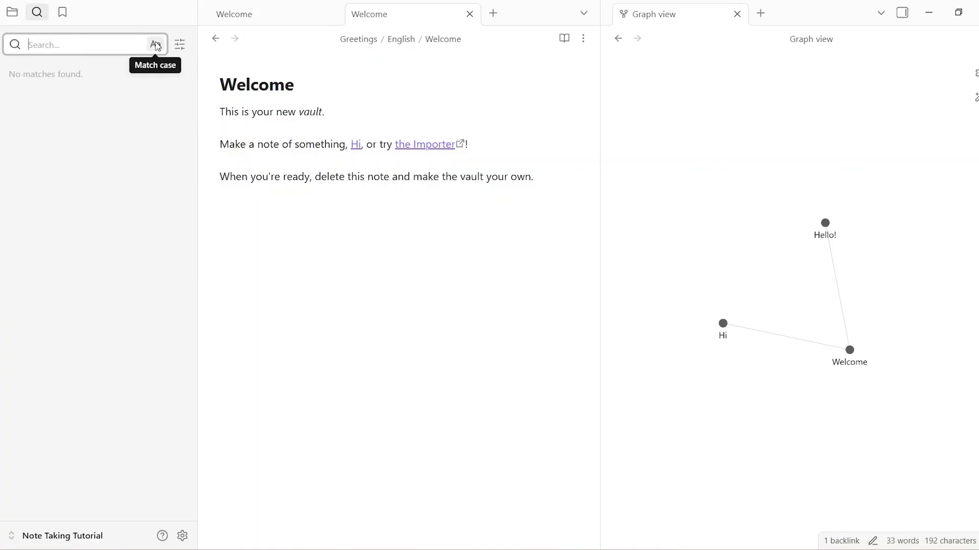
click(12, 11)
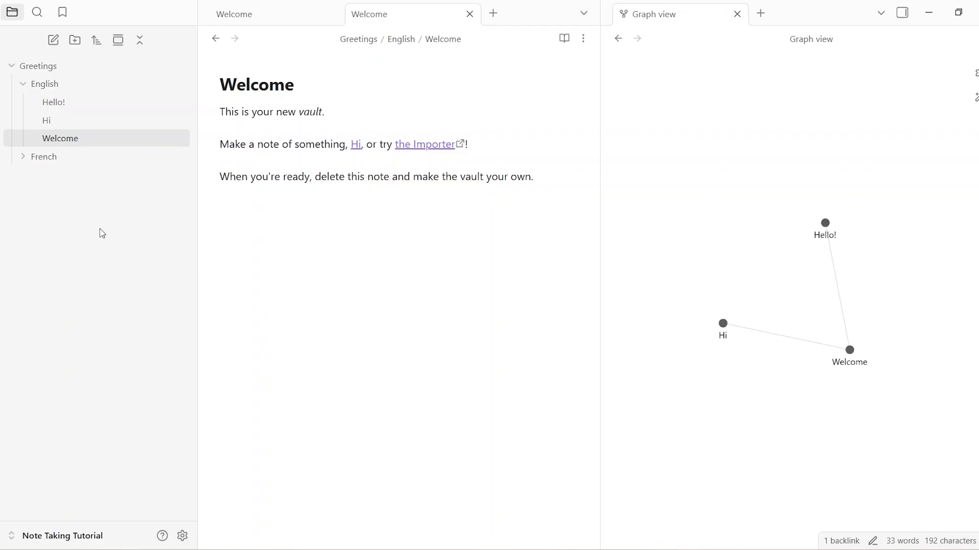
- Switch to the first vault in the vault list and collapse its Biology Notes folder
click(71, 538)
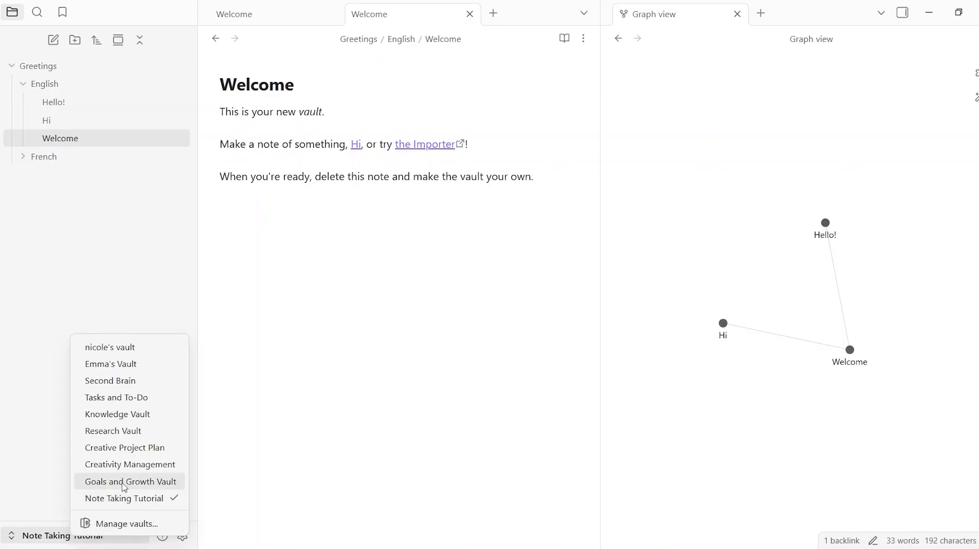
click(129, 347)
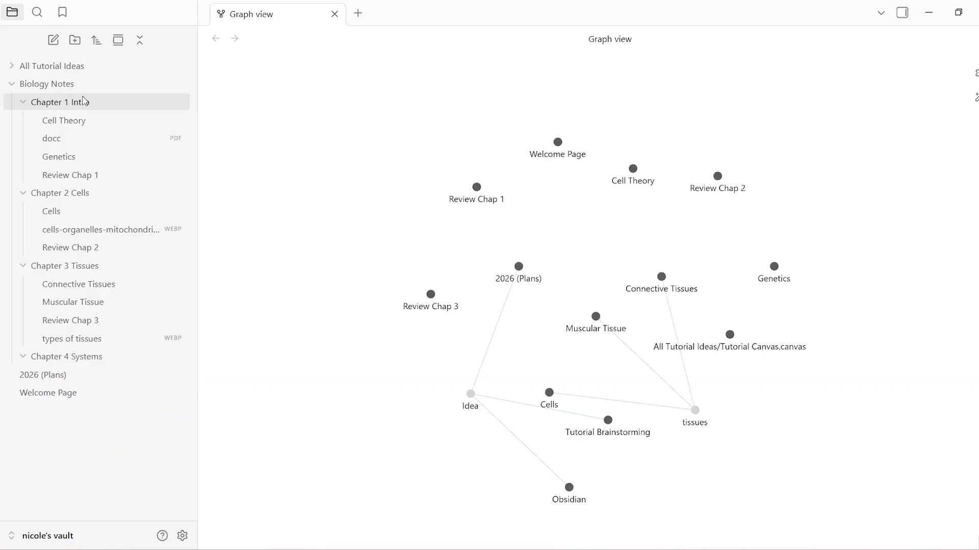
click(54, 88)
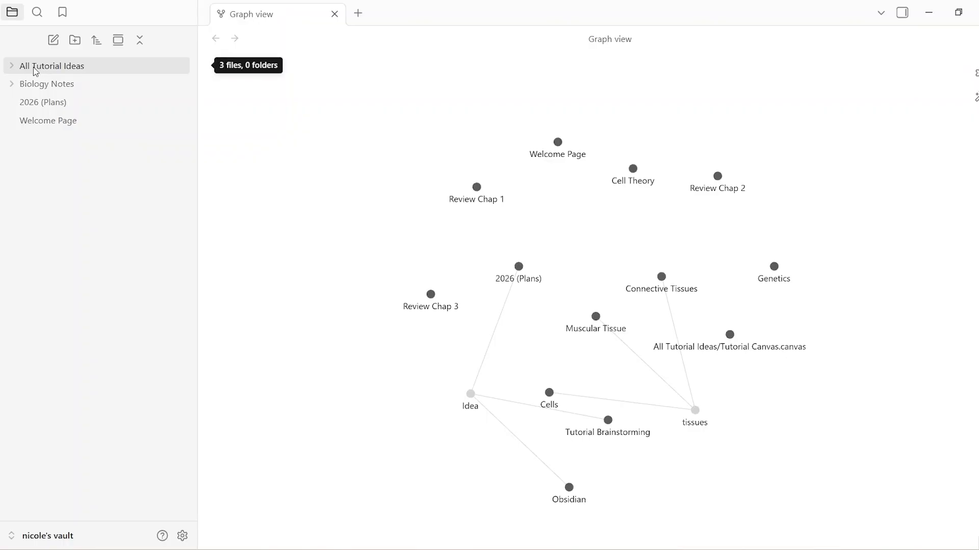
- View the Obsidian, Tutorial Brainstorming and Tutorial Canvas files in the All Tutorial Ideas folder, and collapse the folder again
click(36, 72)
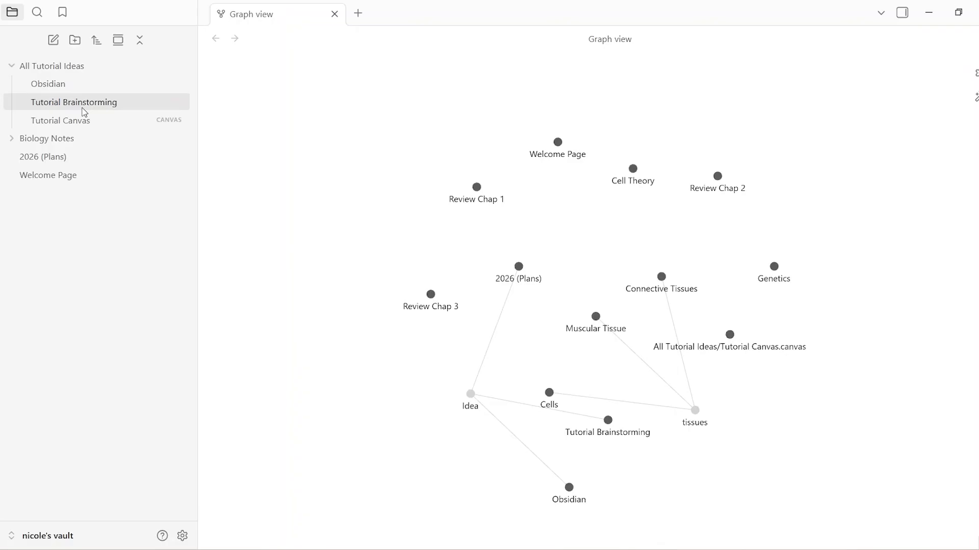
click(64, 89)
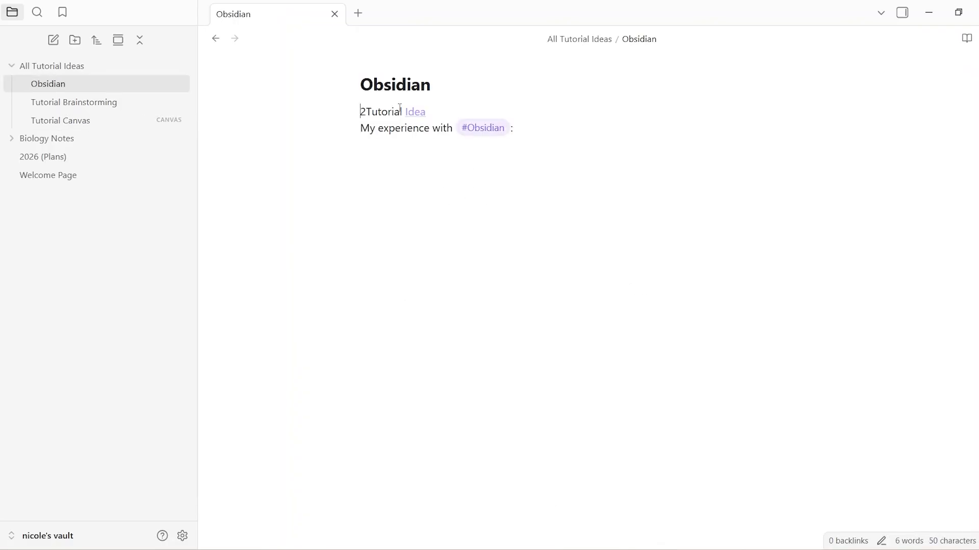
click(111, 104)
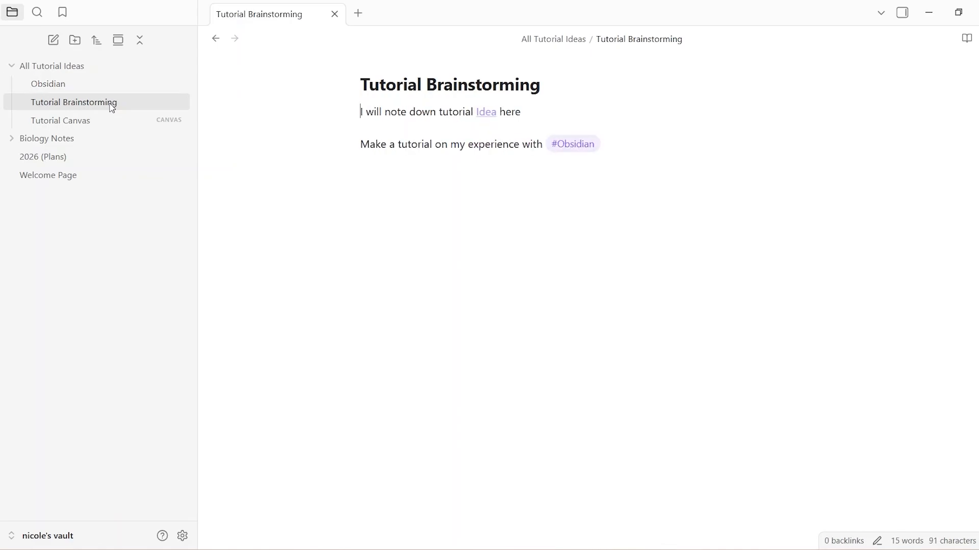
click(88, 124)
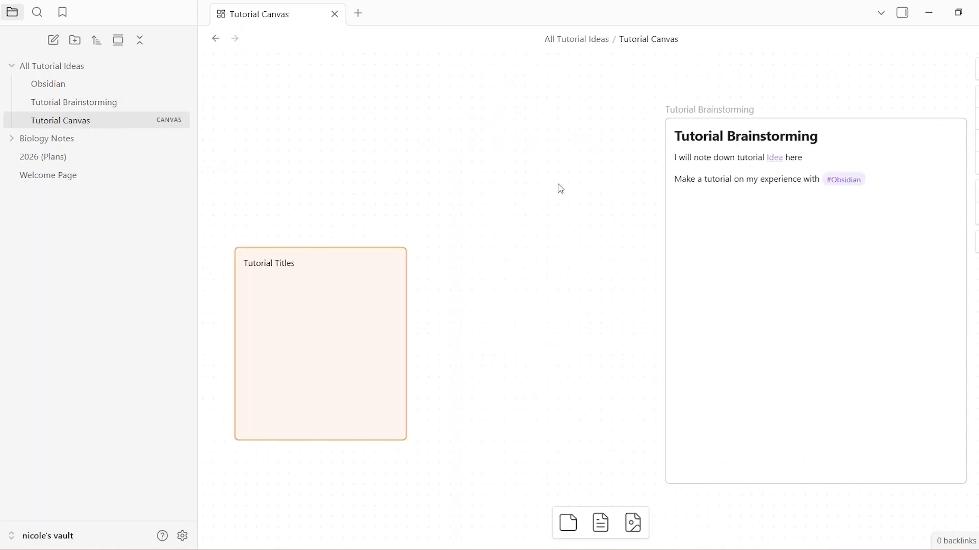
click(87, 66)
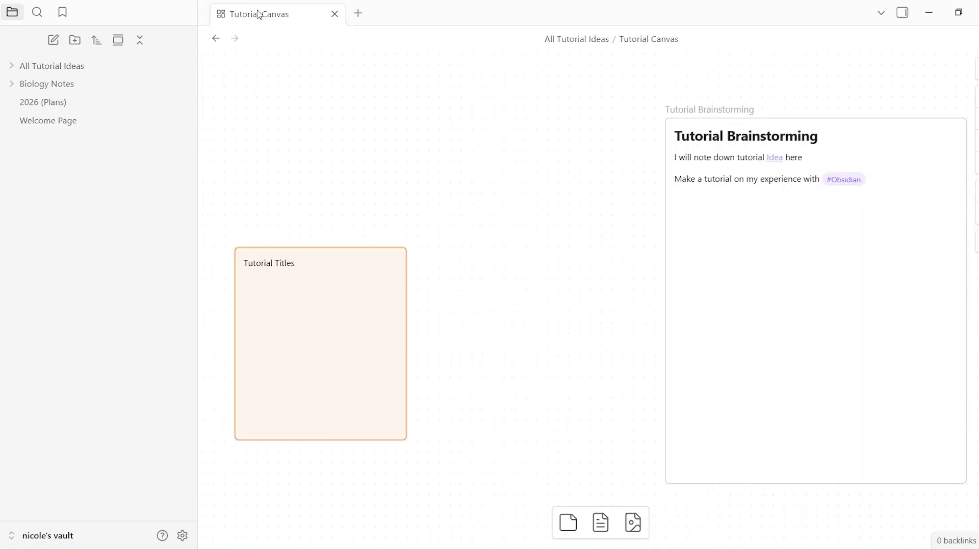
- Close Tutorial Canvas and view the 2026 (Plans) and Welcome Page notes
click(335, 14)
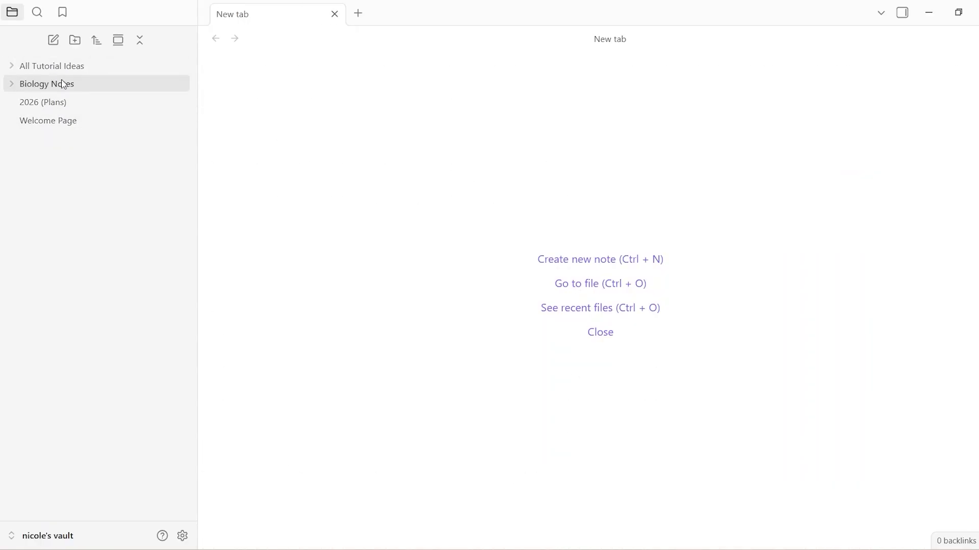
click(55, 104)
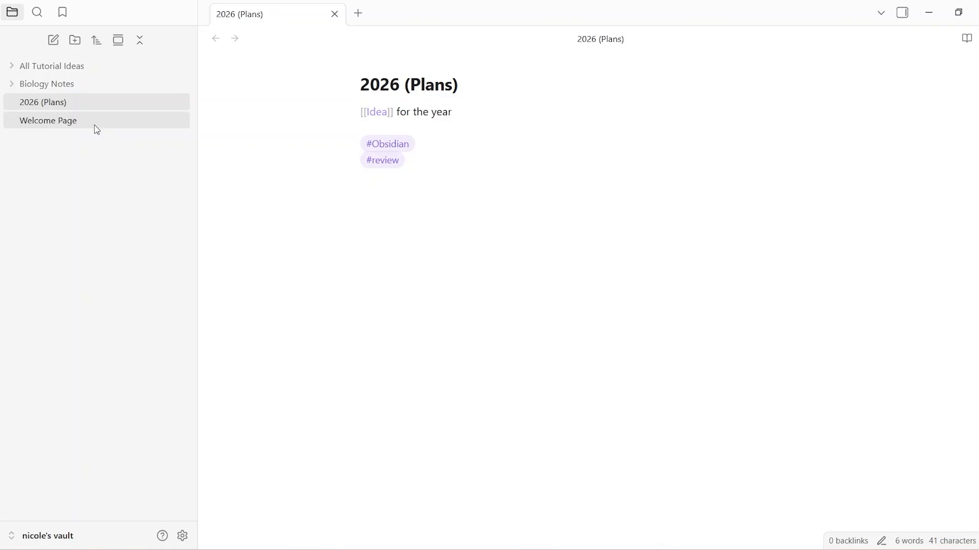
click(94, 125)
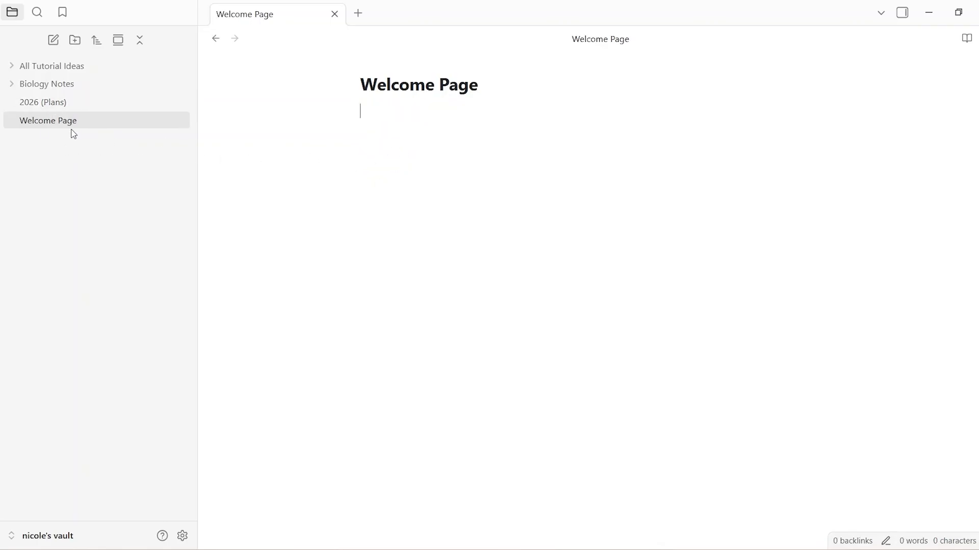
- Expand Biology Notes to examine its structure and collapse the chapter folders inside it
click(63, 87)
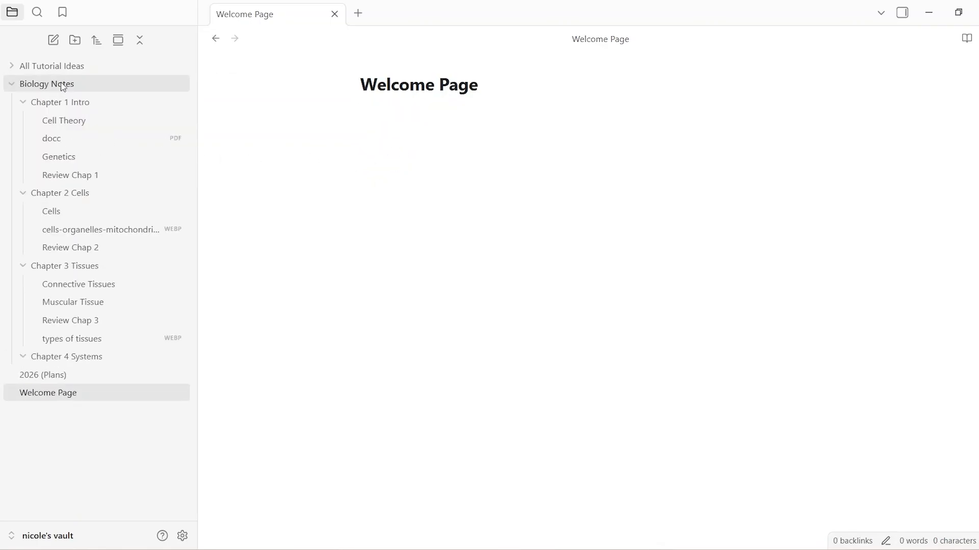
click(59, 103)
click(58, 121)
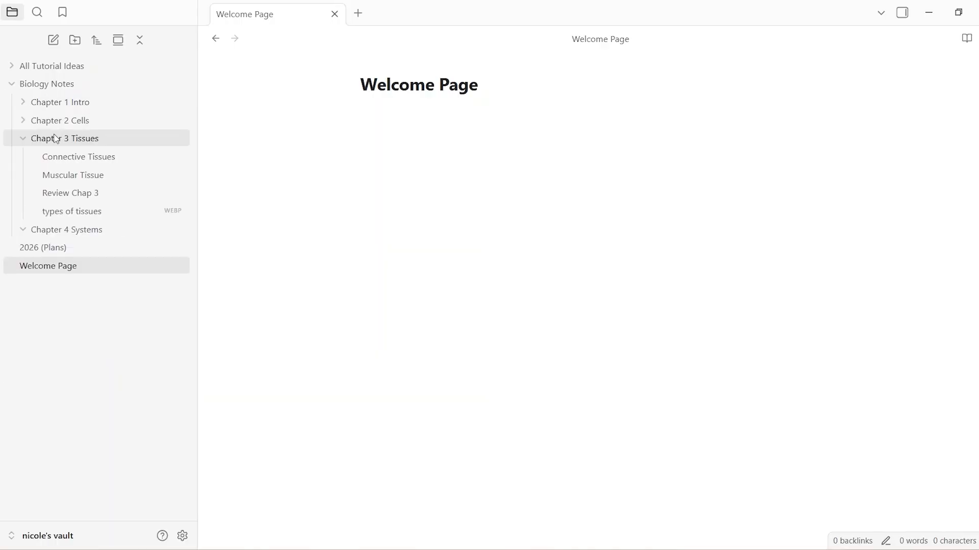
click(56, 138)
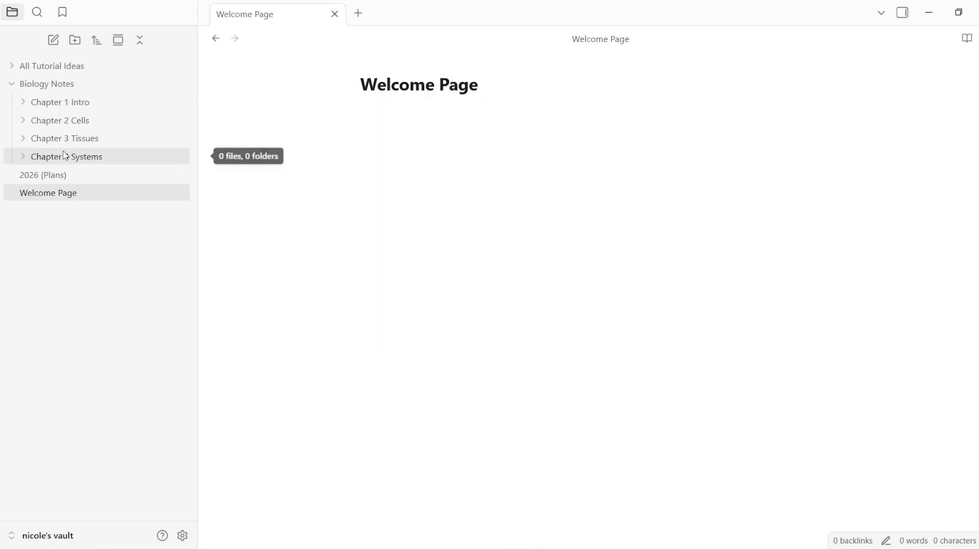
- Expand the Chapter 1 Intro folder, open the Cell Theory note and look through its embedded PDF
click(45, 104)
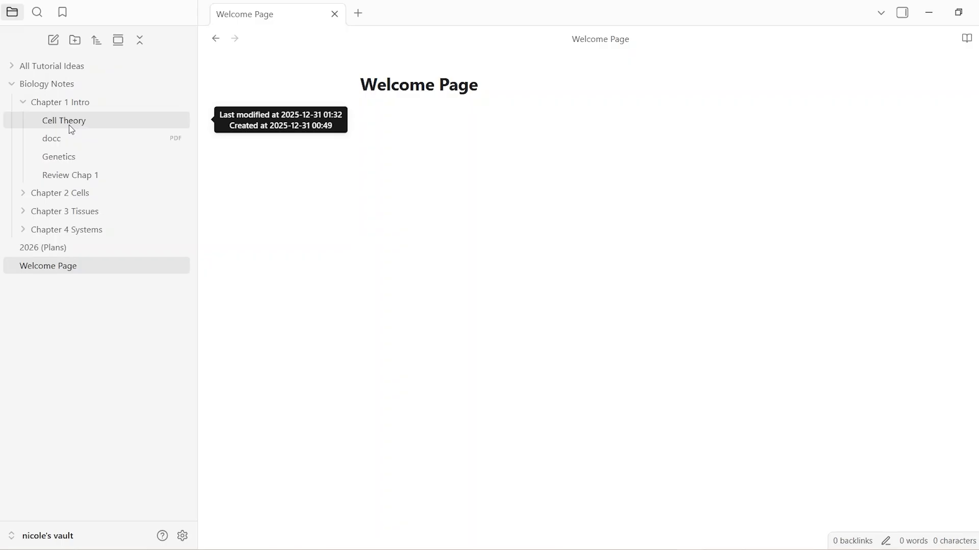
click(63, 123)
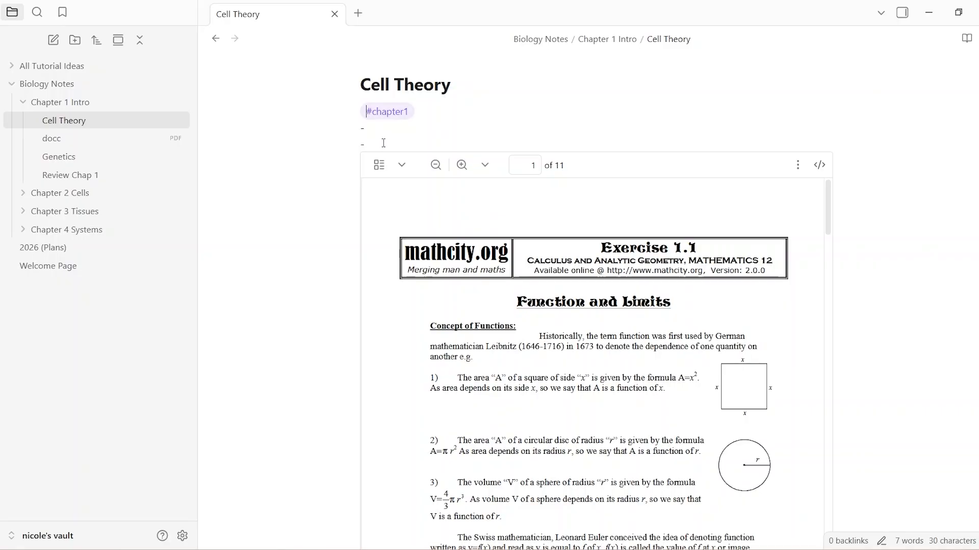
scroll(413, 190, down, 1)
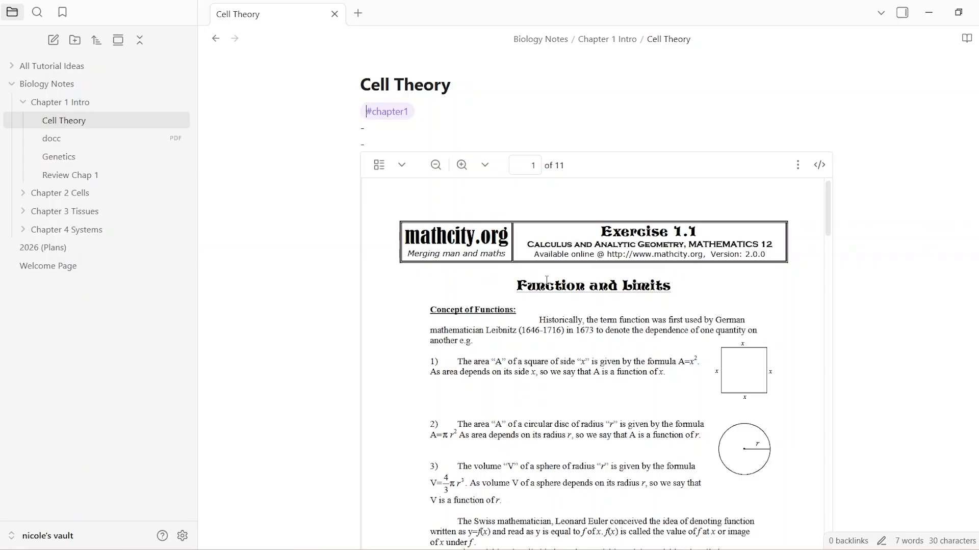
scroll(545, 281, down, 6)
scroll(545, 281, down, 10)
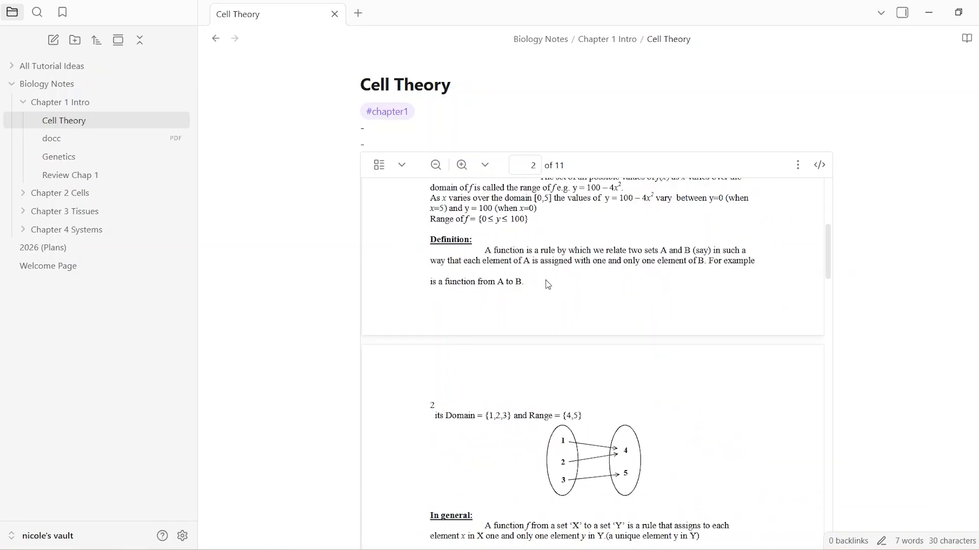
scroll(295, 299, down, 1)
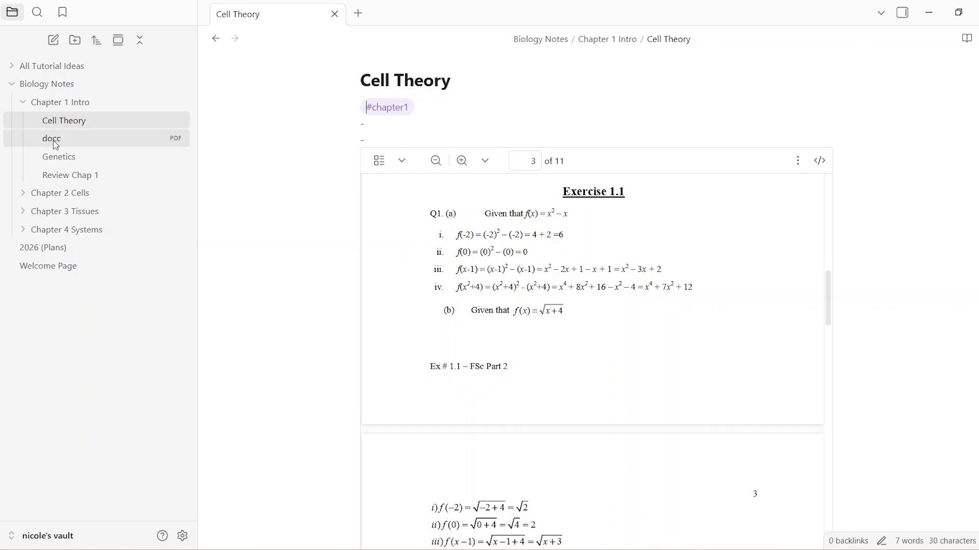
- View the docc PDF and the Genetics note in the Chapter 1 Intro folder
click(107, 145)
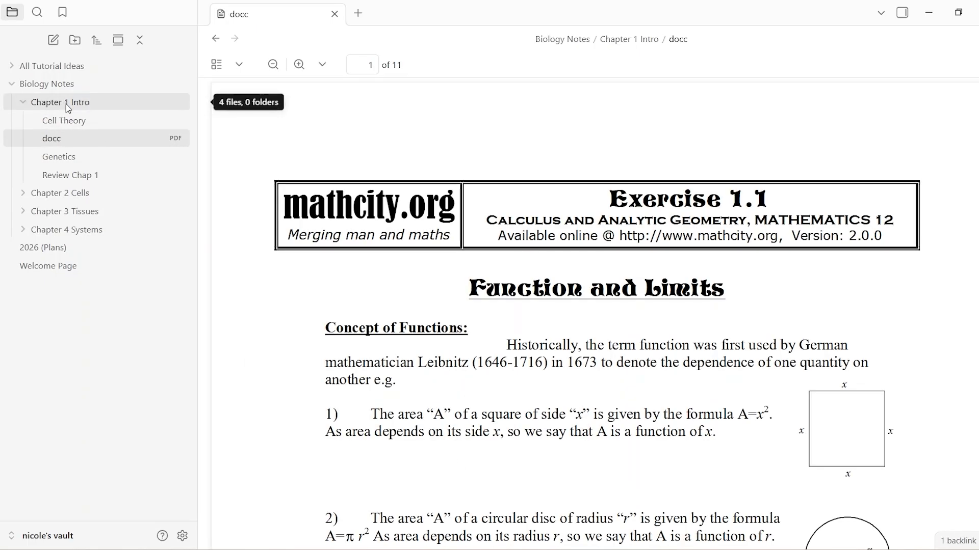
mouse_move(80, 139)
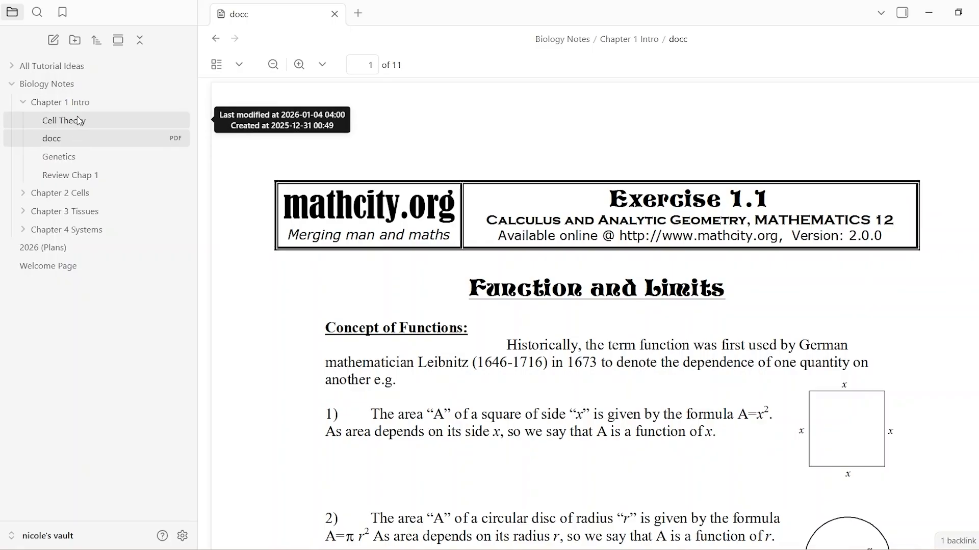
click(77, 120)
click(79, 141)
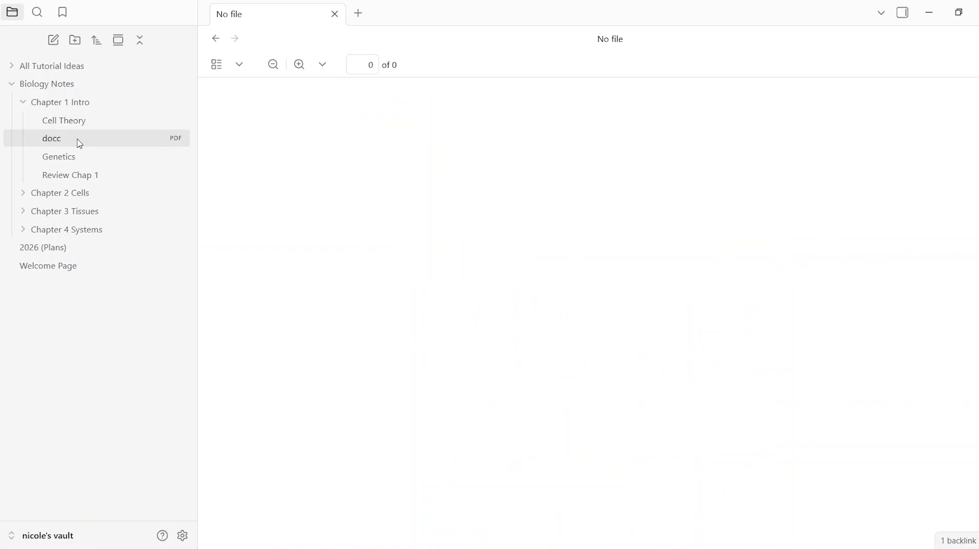
click(77, 159)
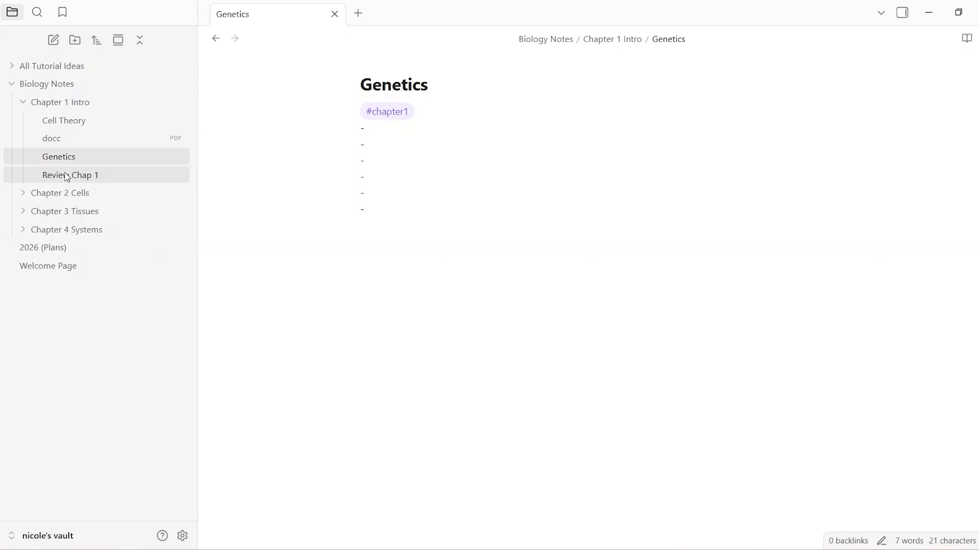
- Open the Review Chap 1 note and remove the stray 1 in front of its #review tag
click(66, 175)
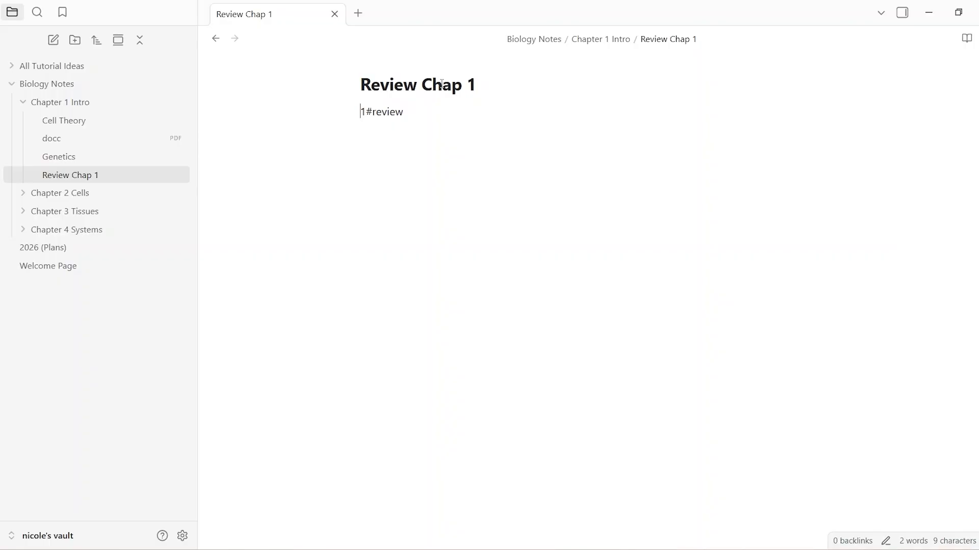
click(366, 111)
key(BackSpace)
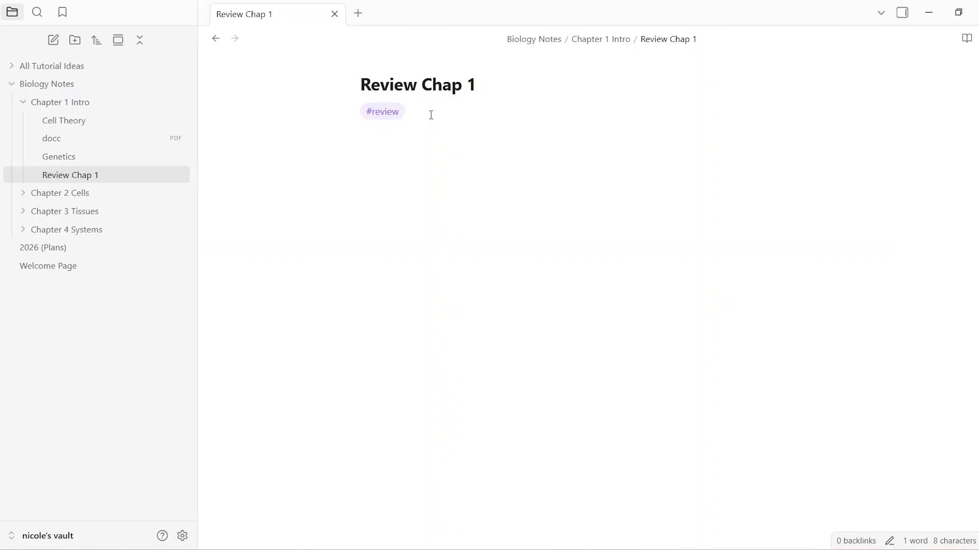
- Expand the Chapter 2 Cells folder and view the Cells note, the cell organelles image and the Review Chap 2 note
click(27, 197)
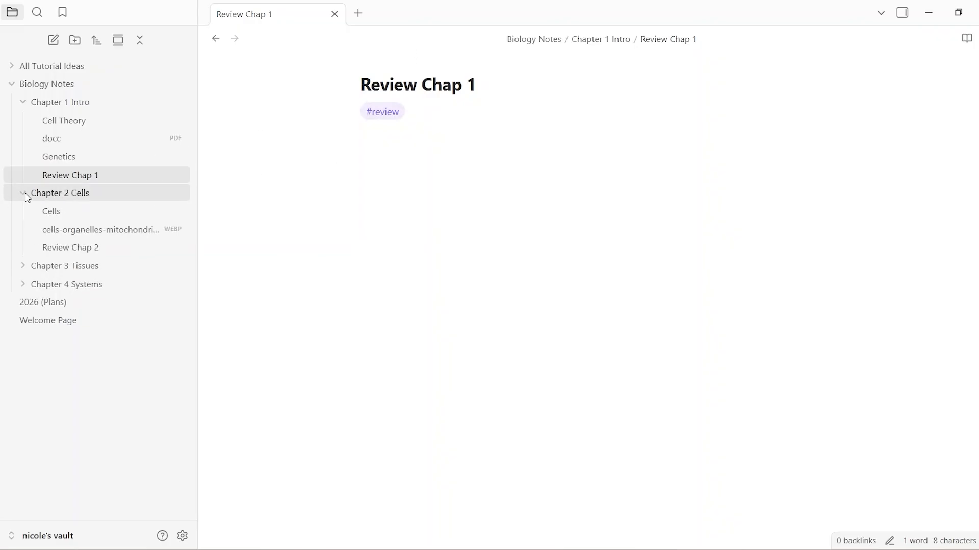
click(52, 211)
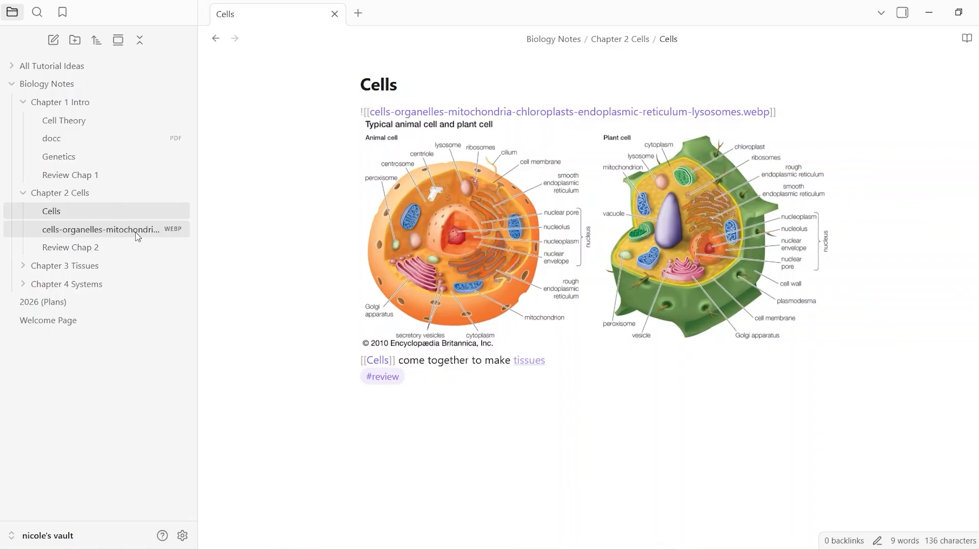
click(108, 234)
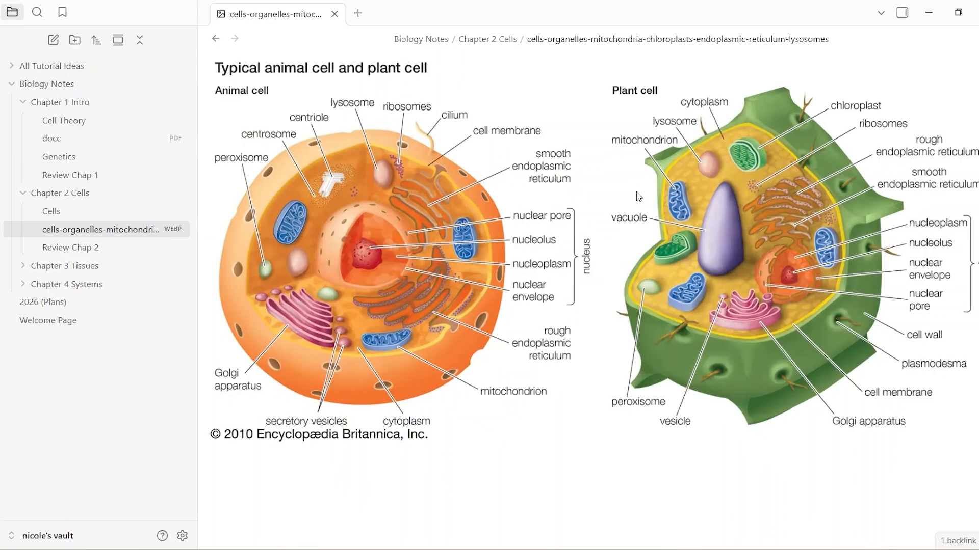
click(85, 252)
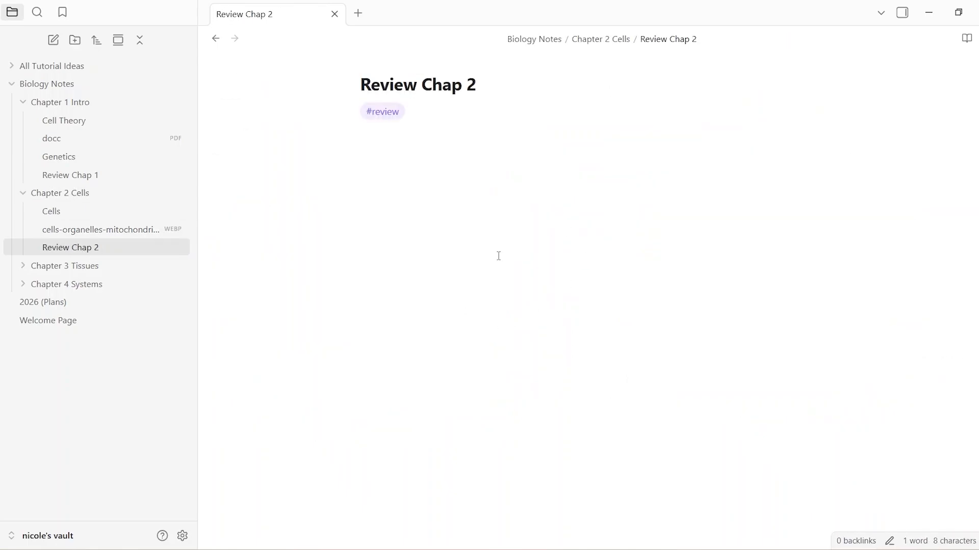
- Expand the Chapter 3 Tissues folder and view Connective Tissues, Muscular Tissue, Review Chap 3 and the types of tissues image
click(75, 271)
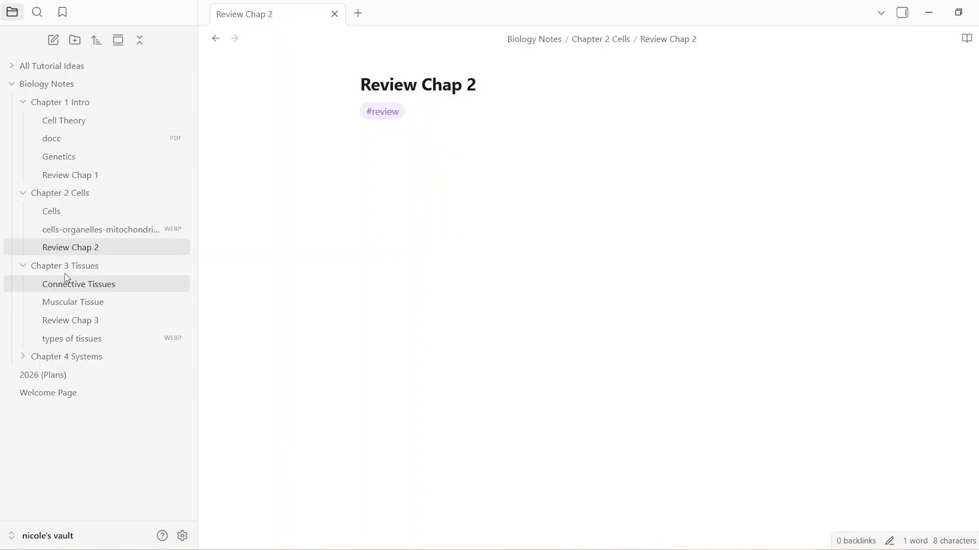
click(120, 289)
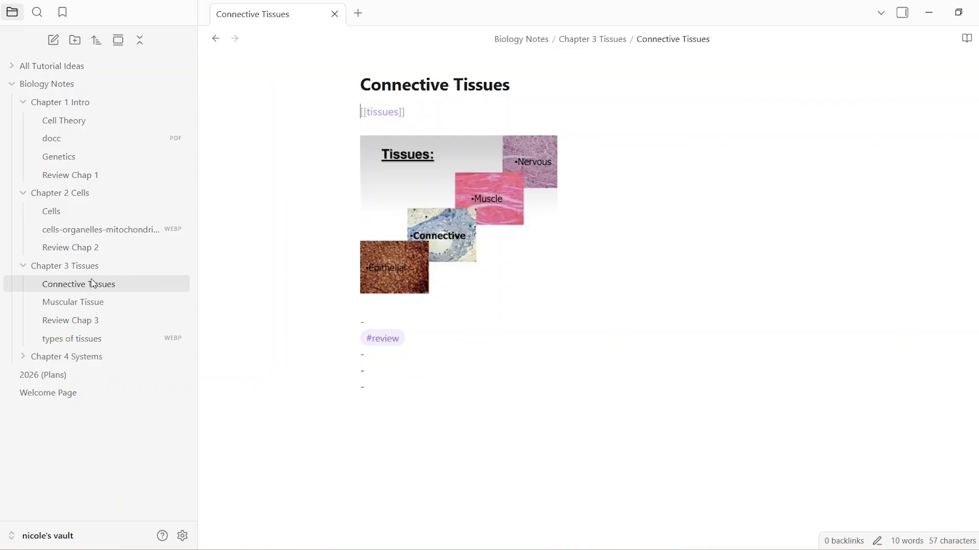
click(82, 304)
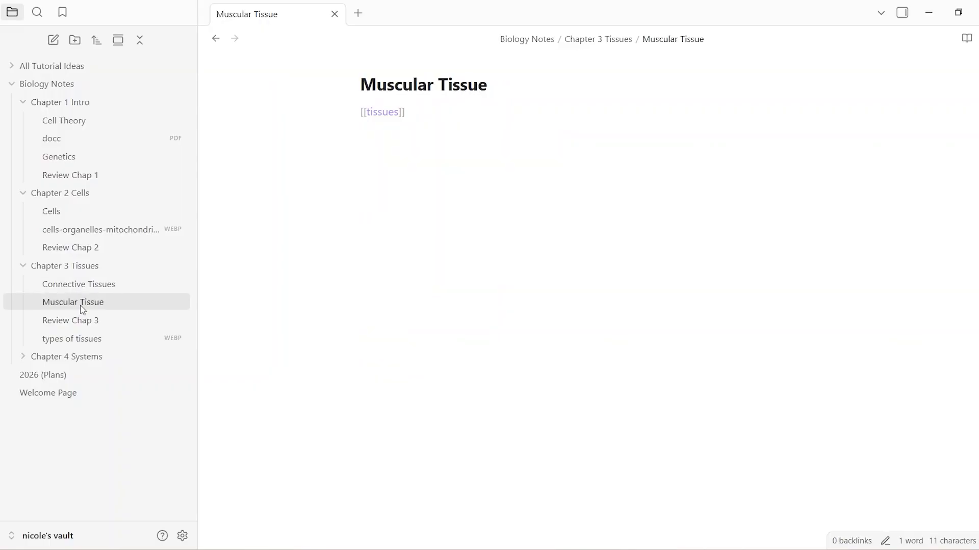
click(109, 325)
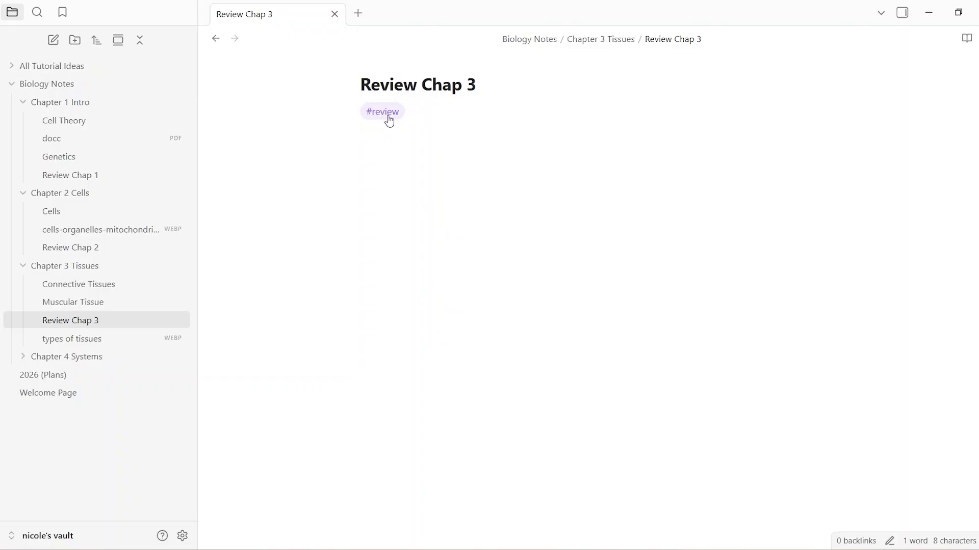
click(107, 341)
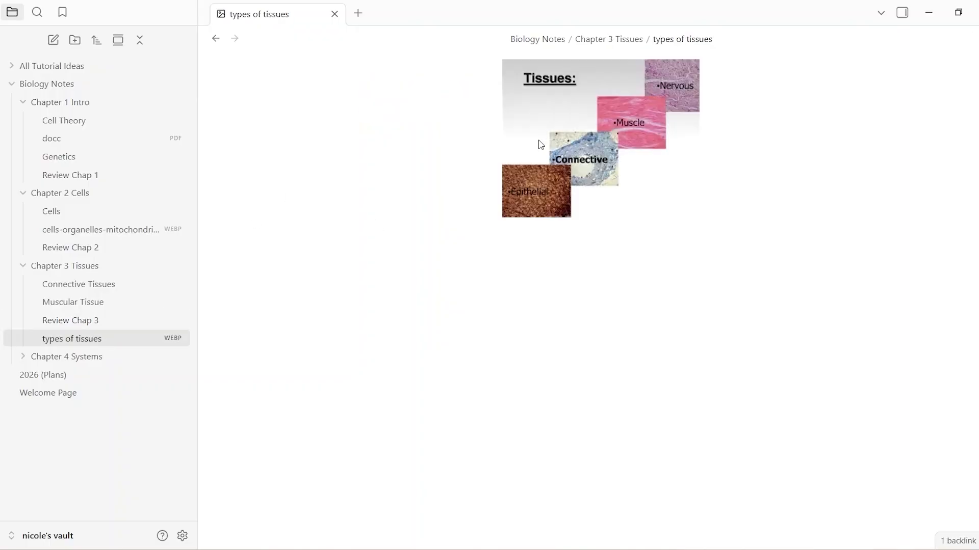
mouse_move(113, 343)
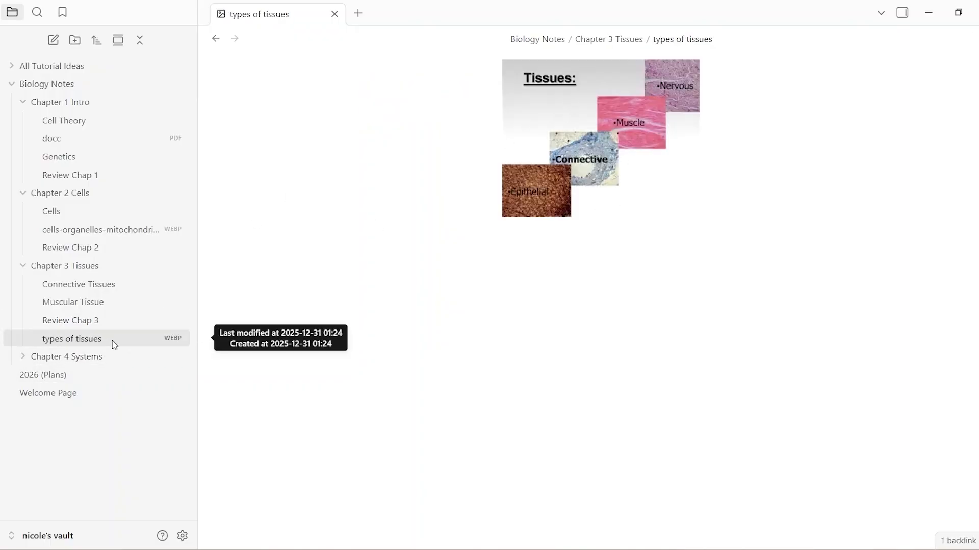
mouse_move(69, 264)
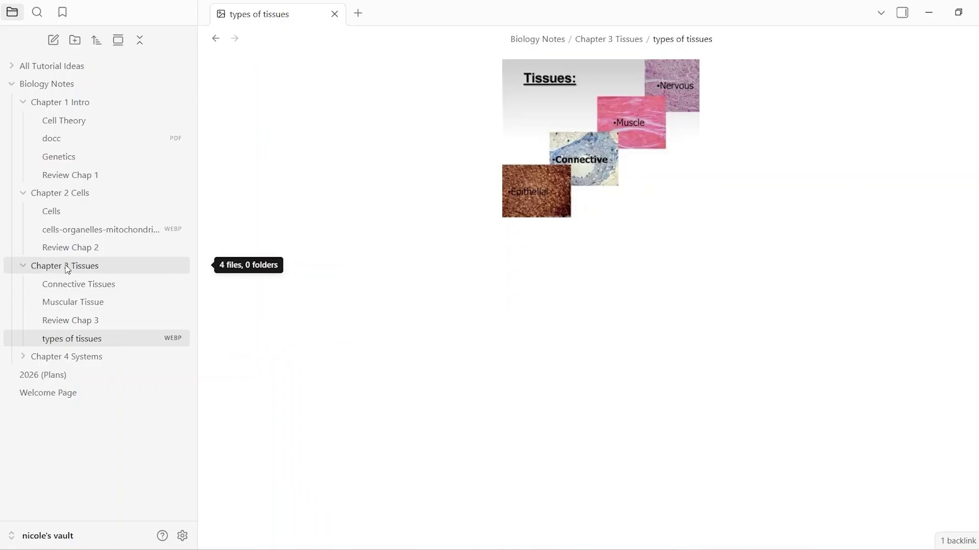
- Check the contents of the Chapter 4 Systems folder and collapse all four chapter folders
click(86, 360)
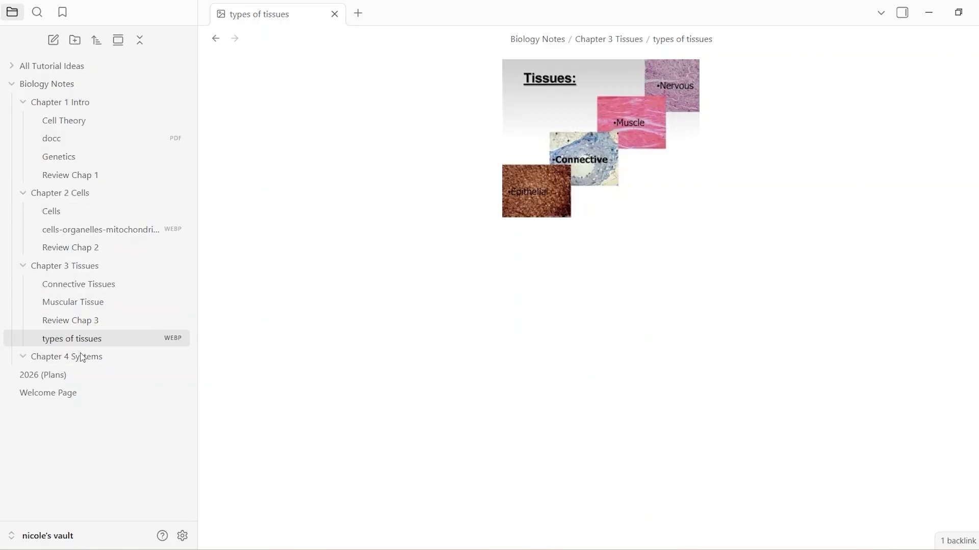
click(33, 355)
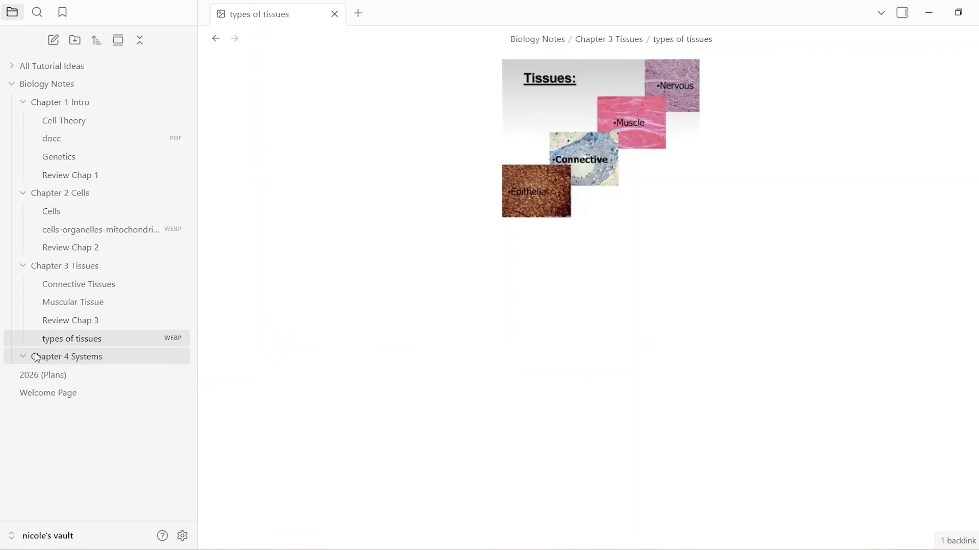
click(33, 266)
click(54, 195)
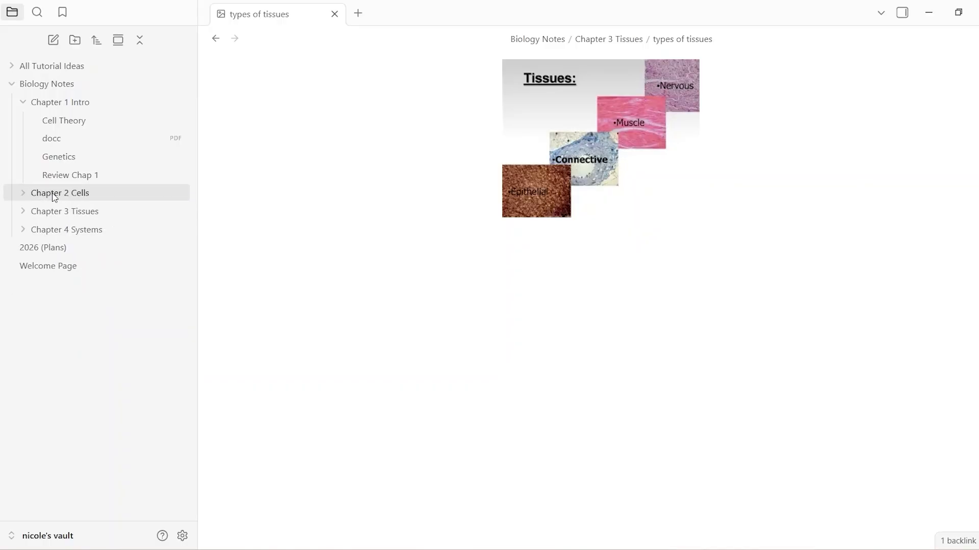
click(57, 108)
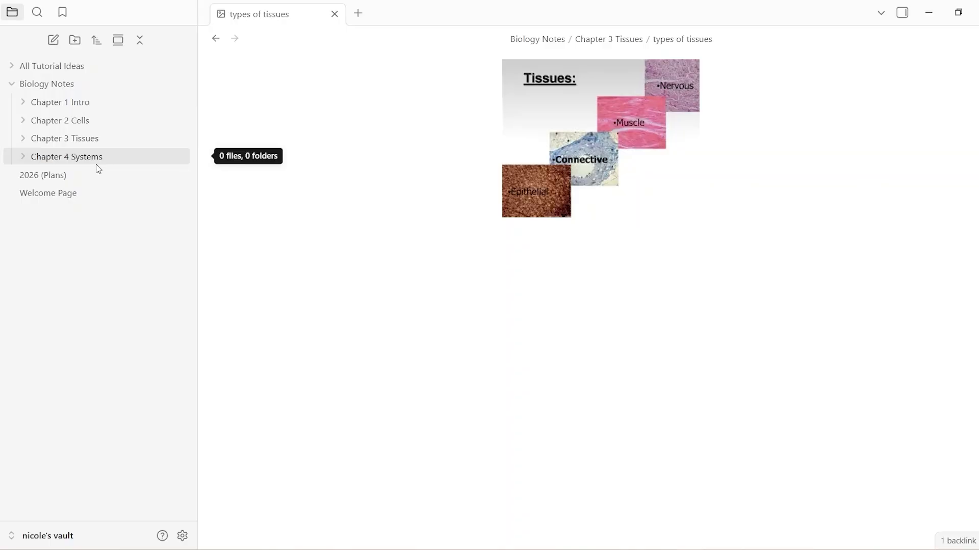
- Search the vault for # and #rev to find tagged notes, and clear the search
click(38, 15)
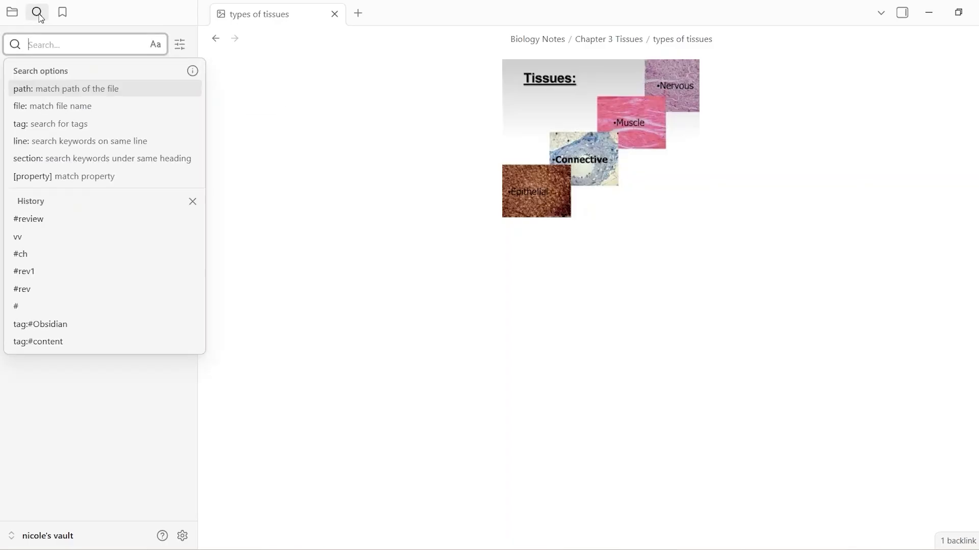
text(#)
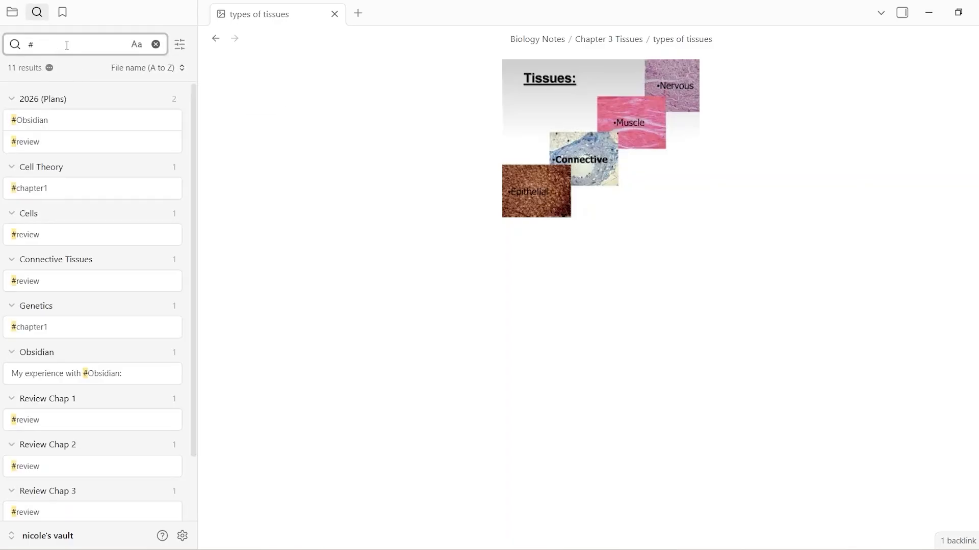
text(rev)
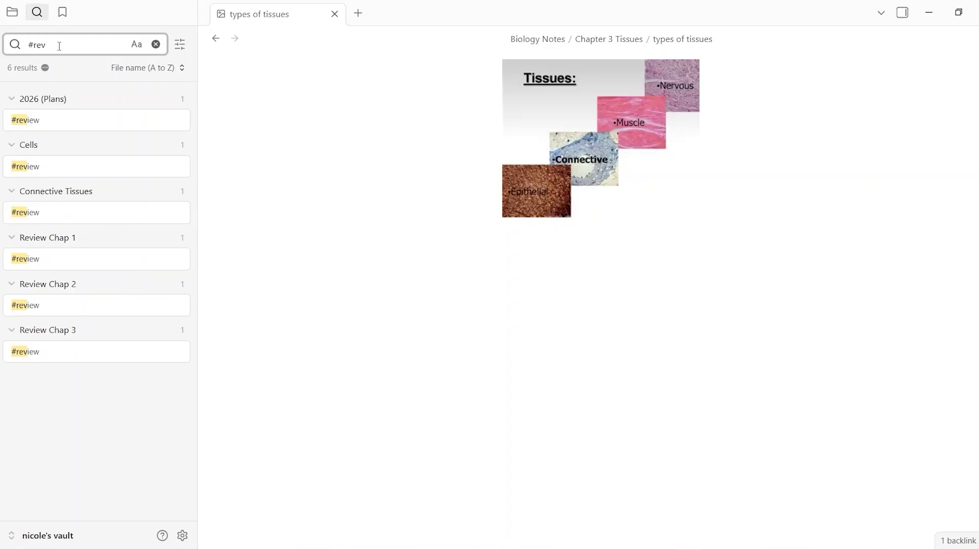
click(155, 44)
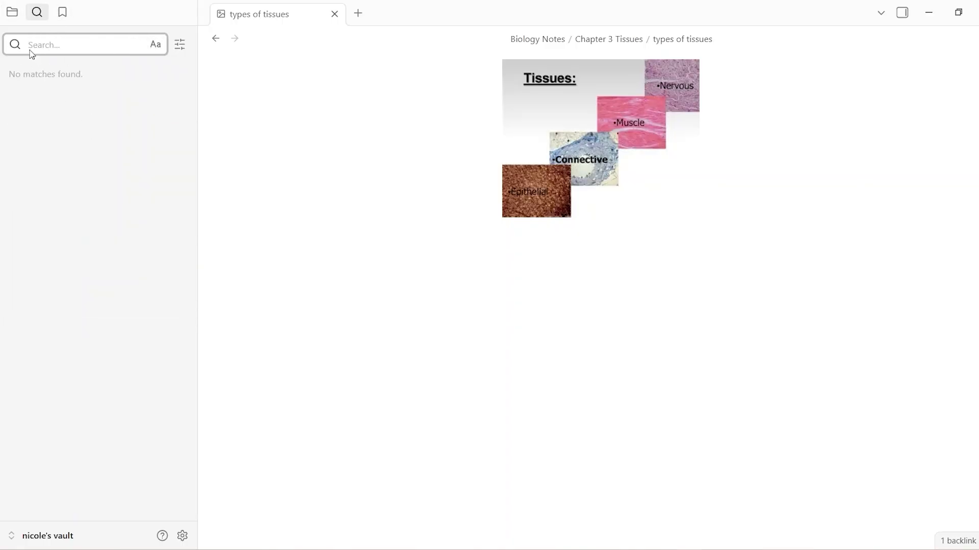
- Return to the file list and expand all four chapter folders in Biology Notes
click(13, 13)
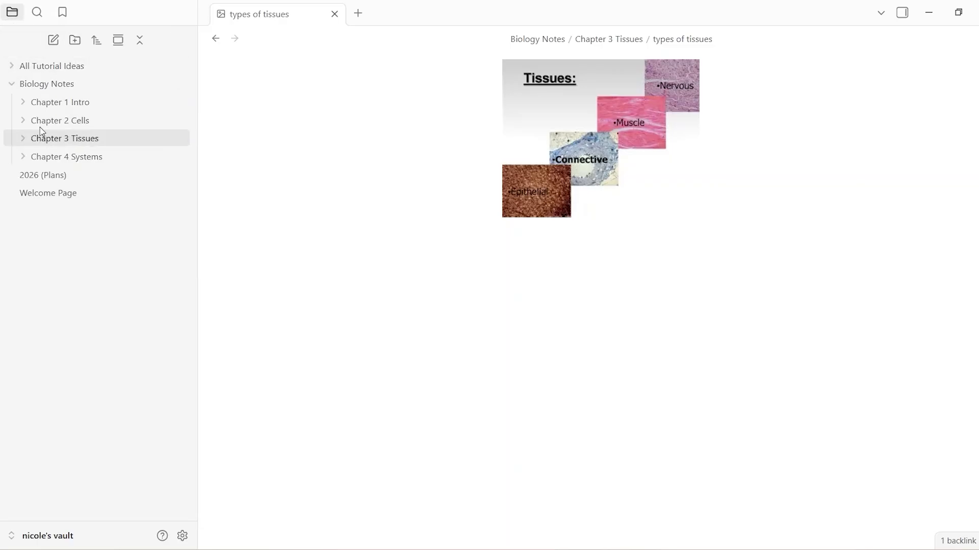
click(25, 101)
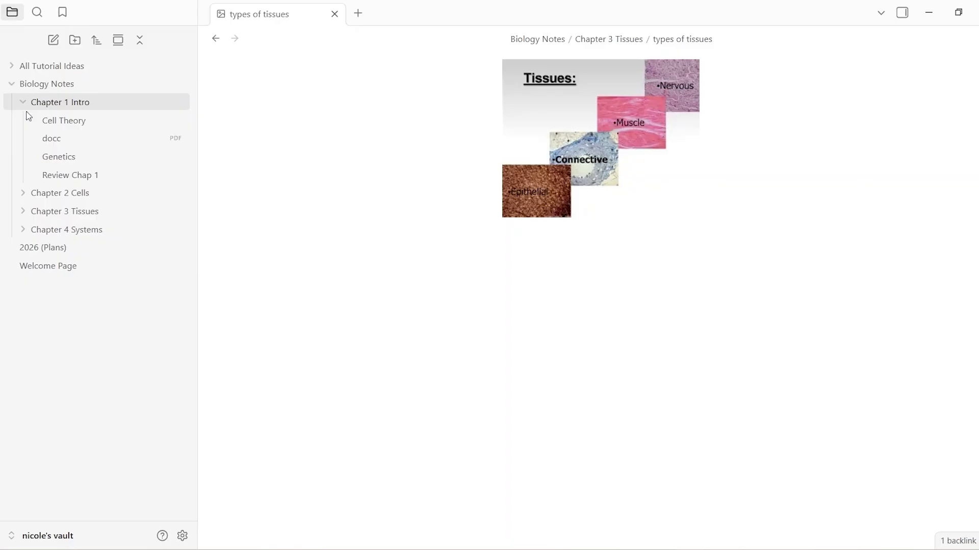
click(29, 192)
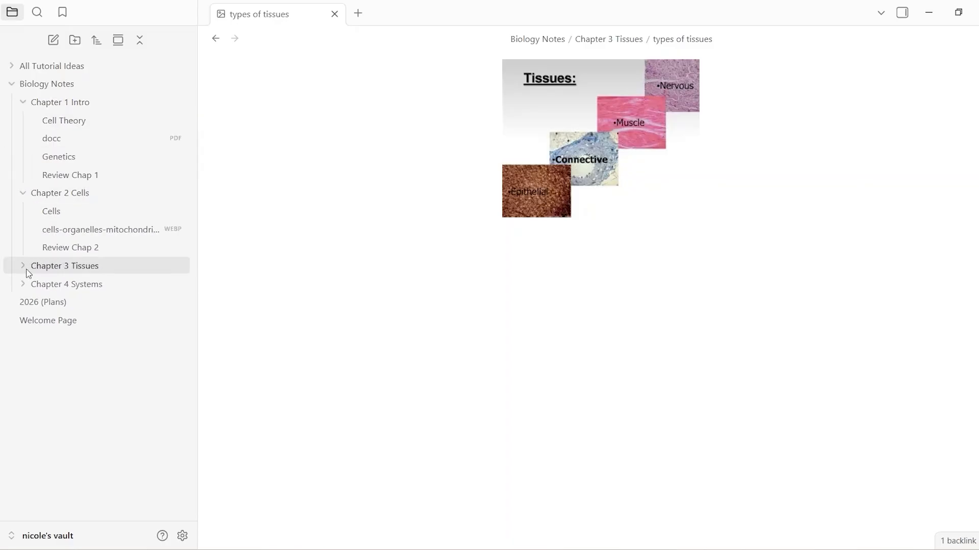
click(27, 269)
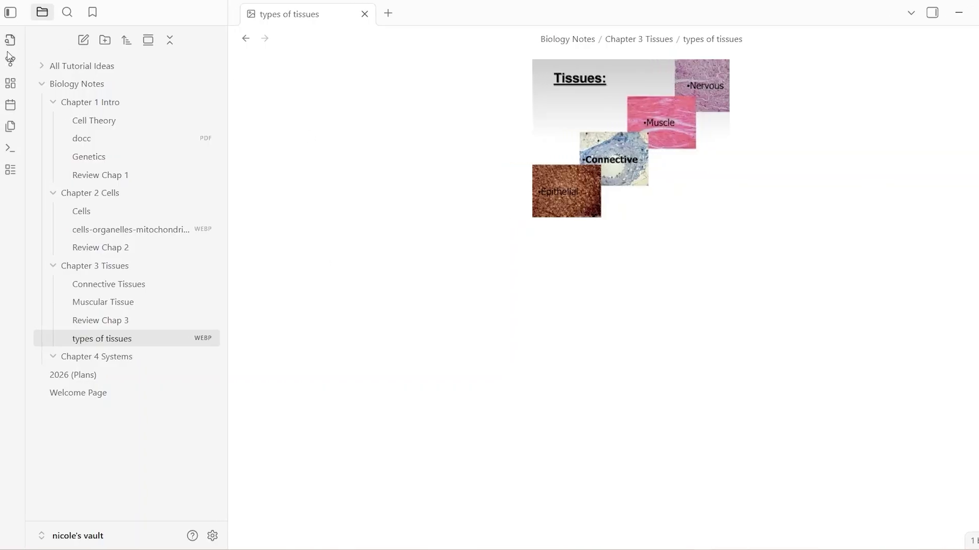
- Open the graph view, move the Idea and tissues nodes to examine their links, and open the Muscular Tissue note from its node
click(10, 62)
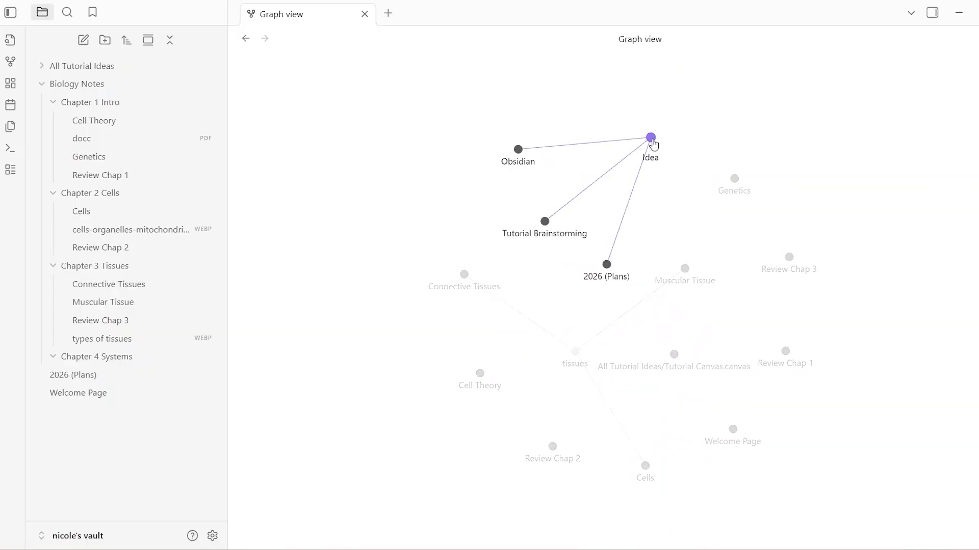
drag(654, 145, 680, 61)
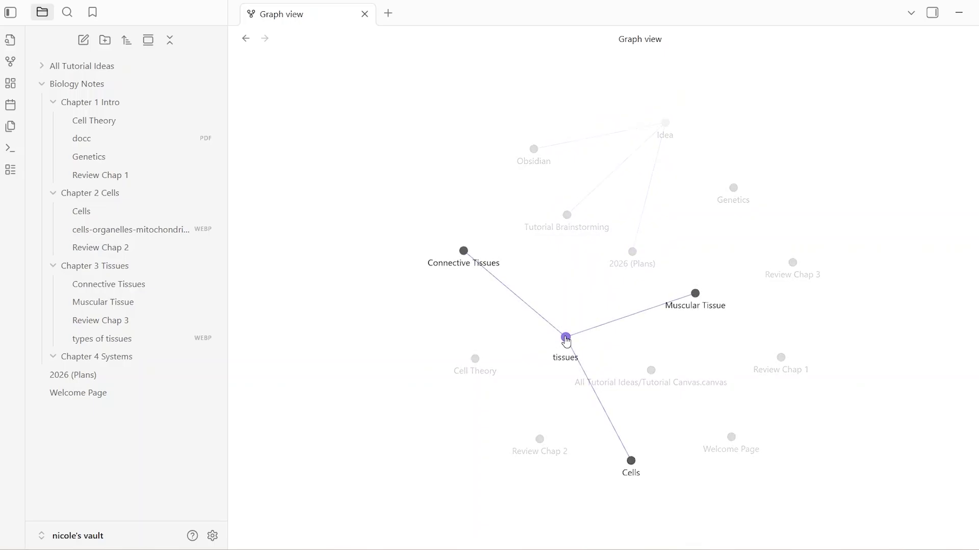
drag(566, 339, 332, 284)
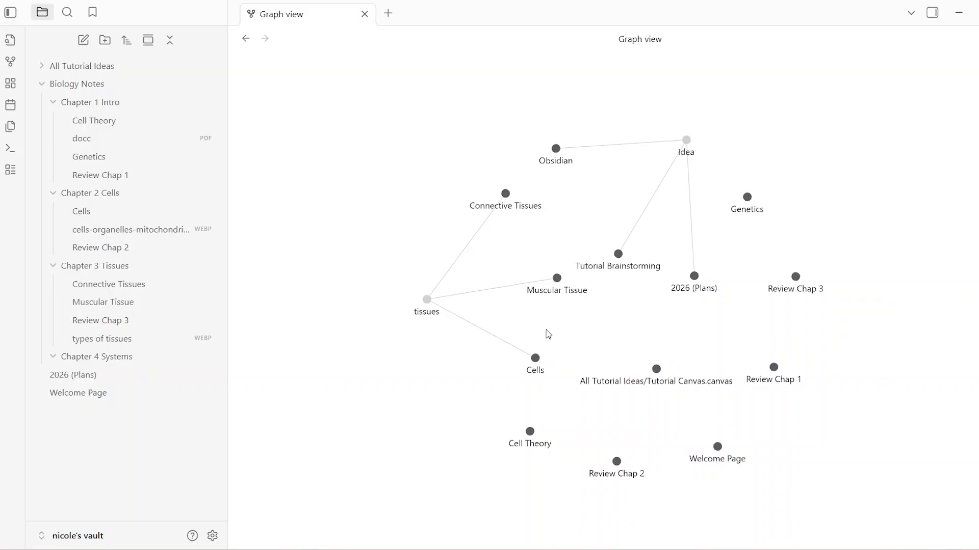
click(557, 280)
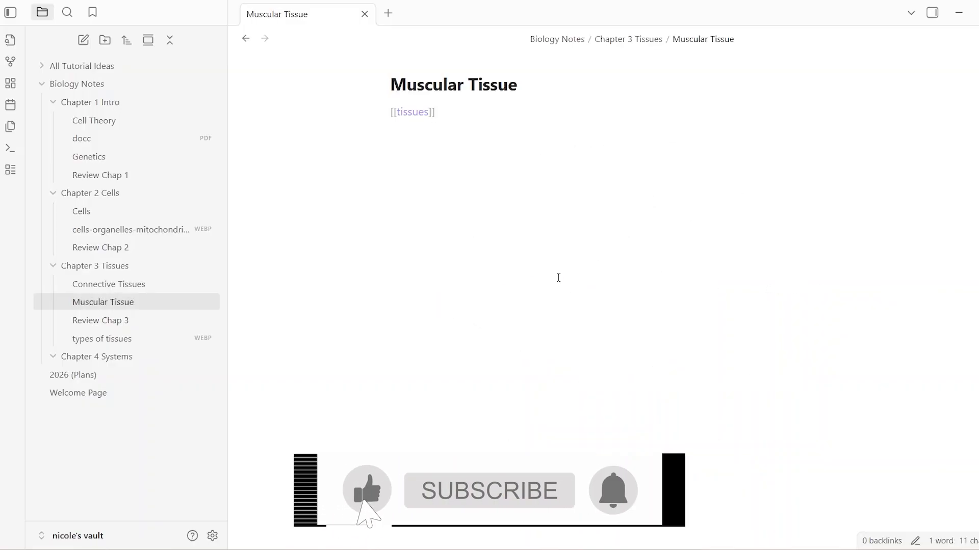